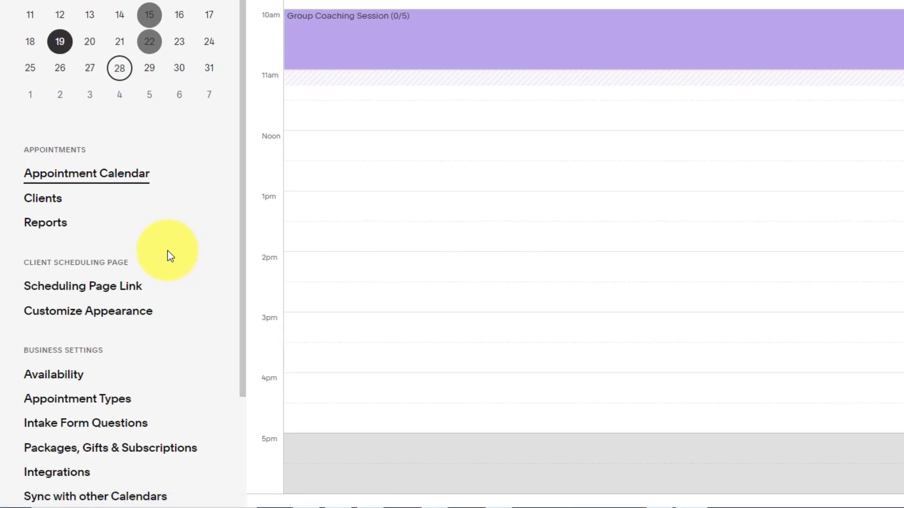
Step: Open Business Settings > Availability, showing 12-hour minimum notice and a 14-day booking window
scroll(169, 254, down, 1)
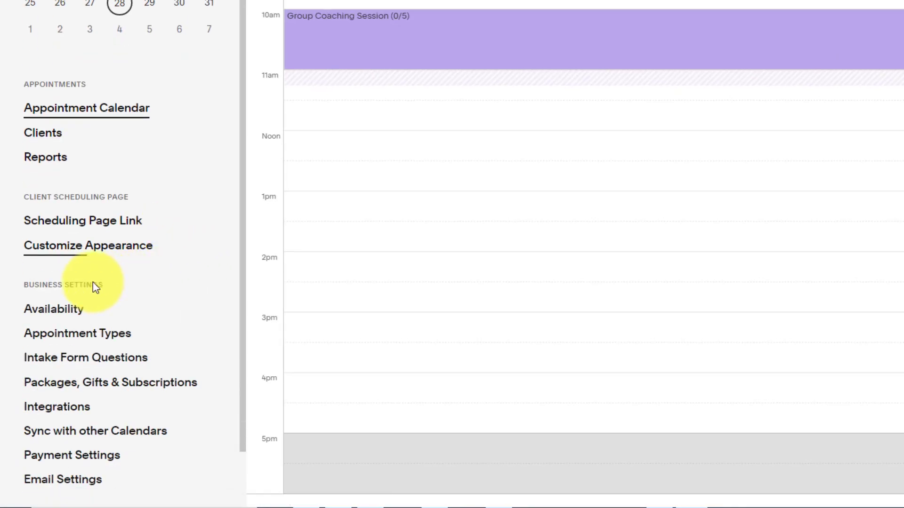
click(44, 318)
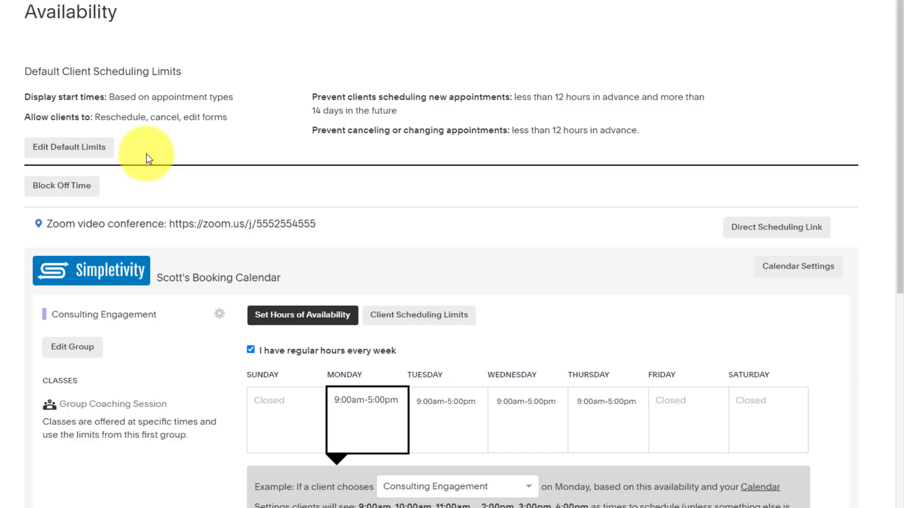
scroll(185, 224, down, 3)
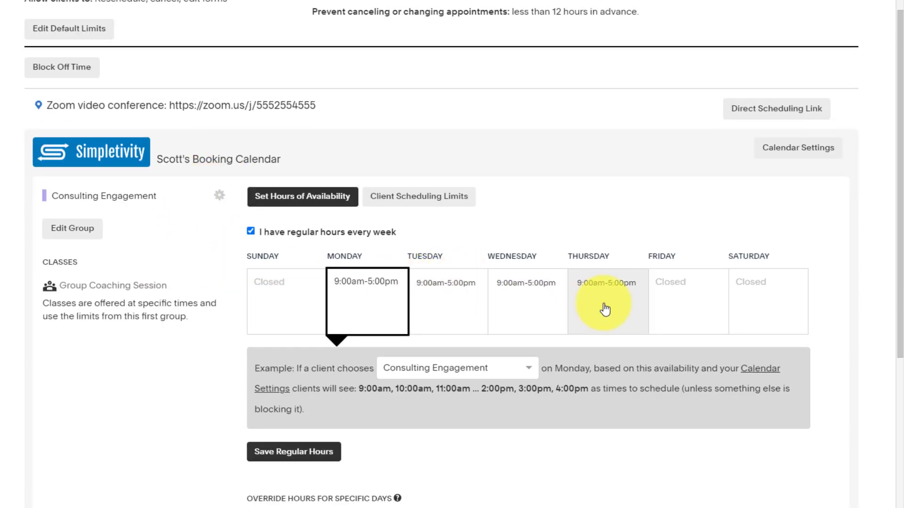
scroll(459, 315, up, 3)
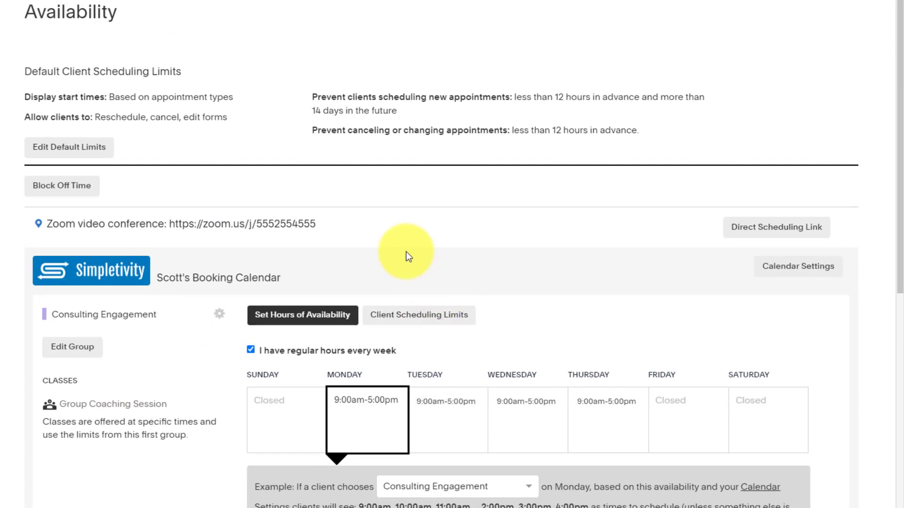
Step: Edit the default scheduling limits and raise the minimum notice from 12 to 18 hours
click(78, 156)
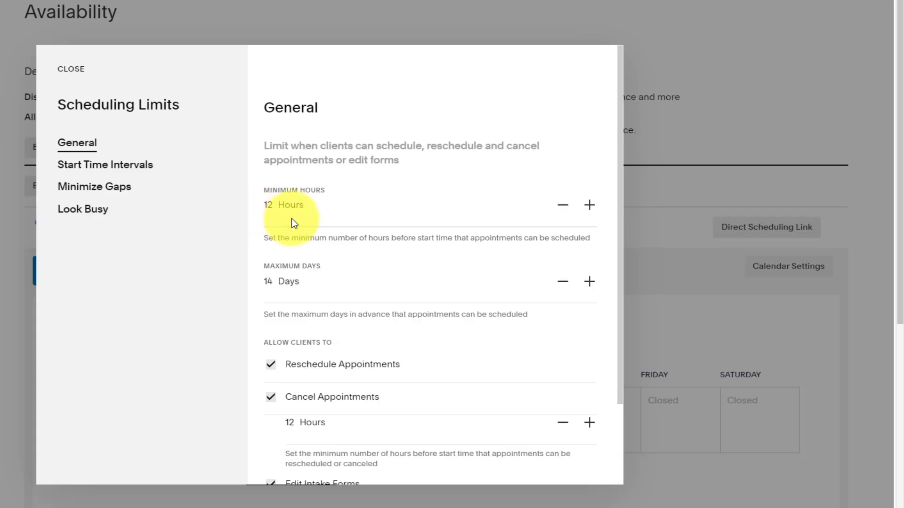
click(590, 206)
click(590, 206)
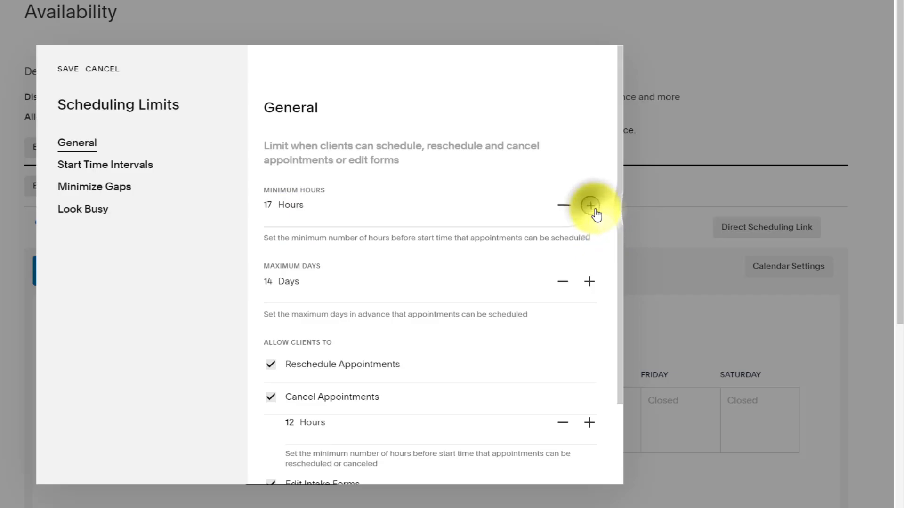
click(591, 206)
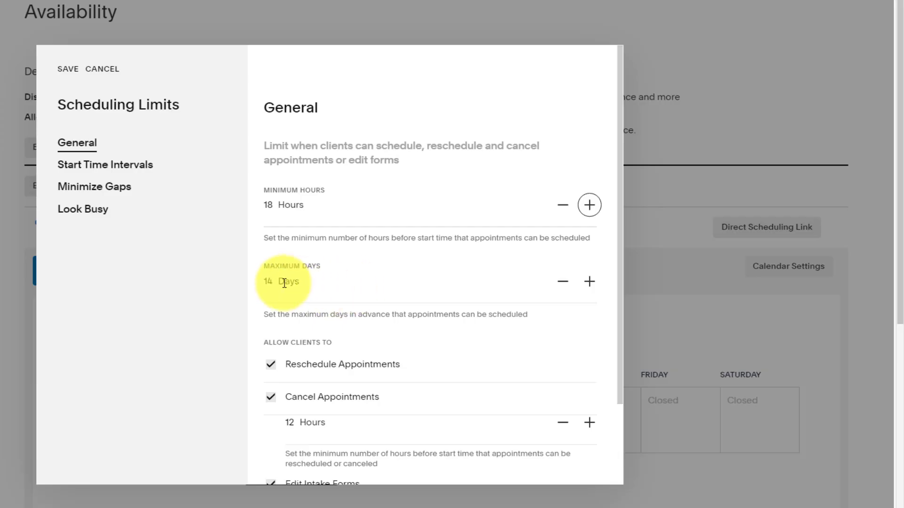
Step: Change the maximum booking window from 14 days to 30 days
drag(275, 282, 257, 282)
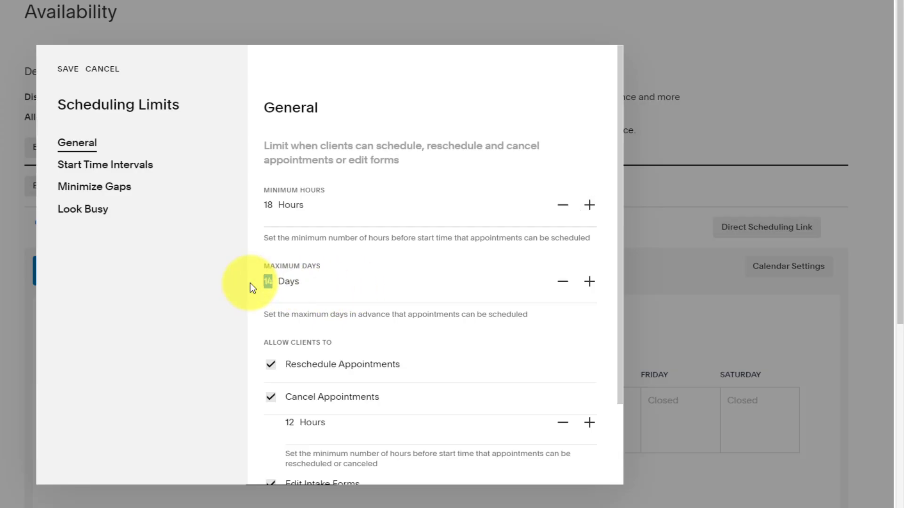
text(365)
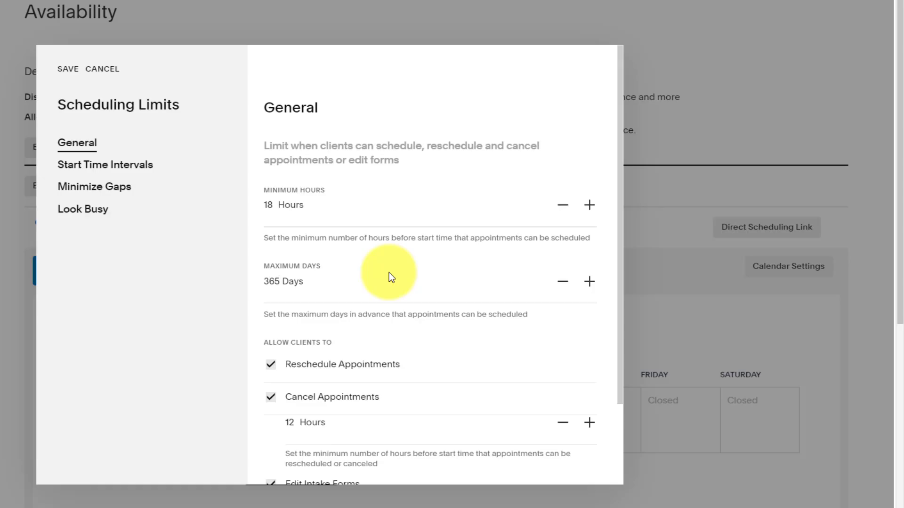
key(BackSpace)
key(BackSpace)
key(BackSpace)
text(30)
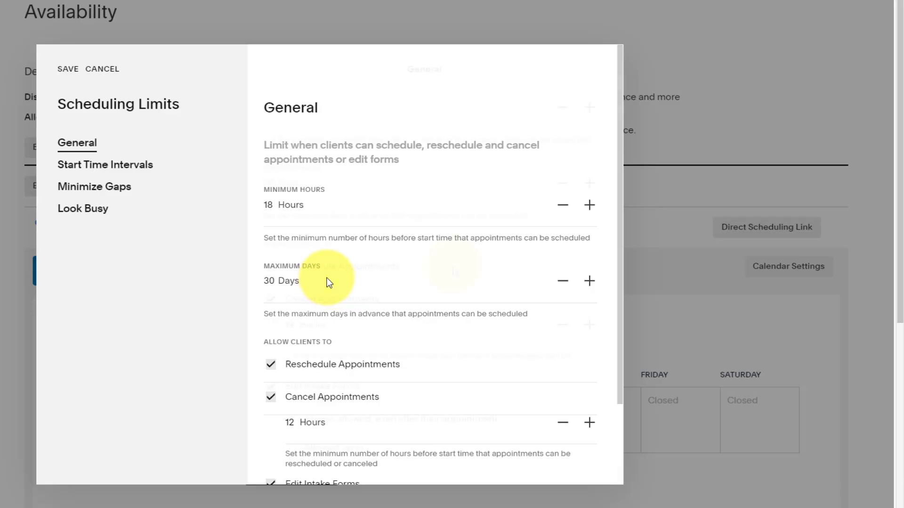
Step: Review the General limits' intake form options, then save the 18-hour and 30-day limits
scroll(329, 278, down, 2)
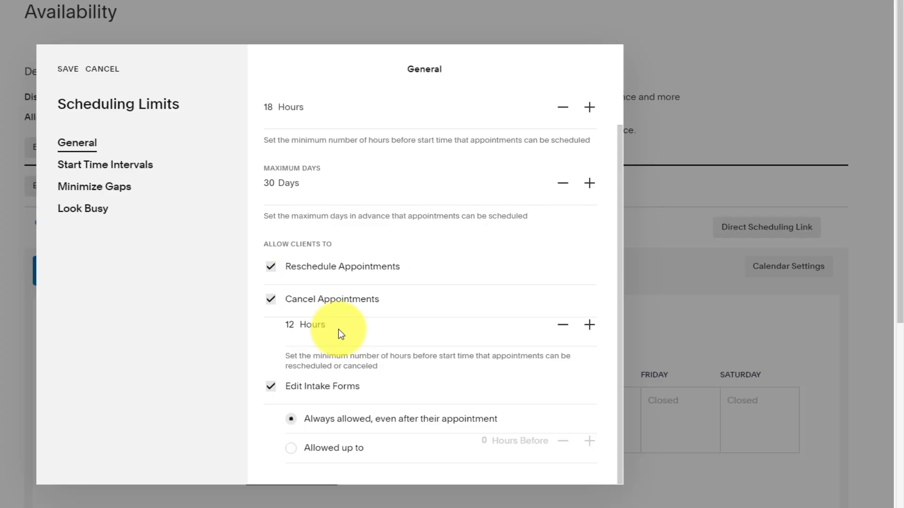
scroll(341, 333, down, 5)
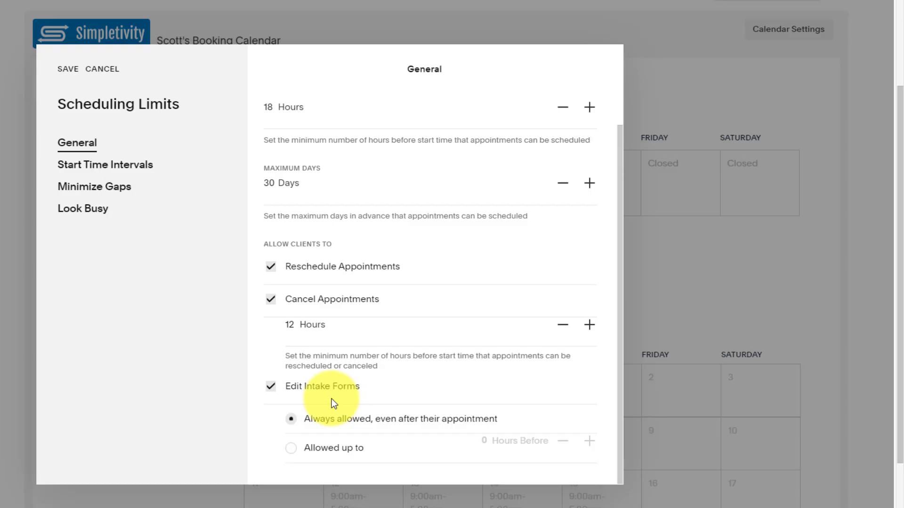
scroll(374, 267, up, 2)
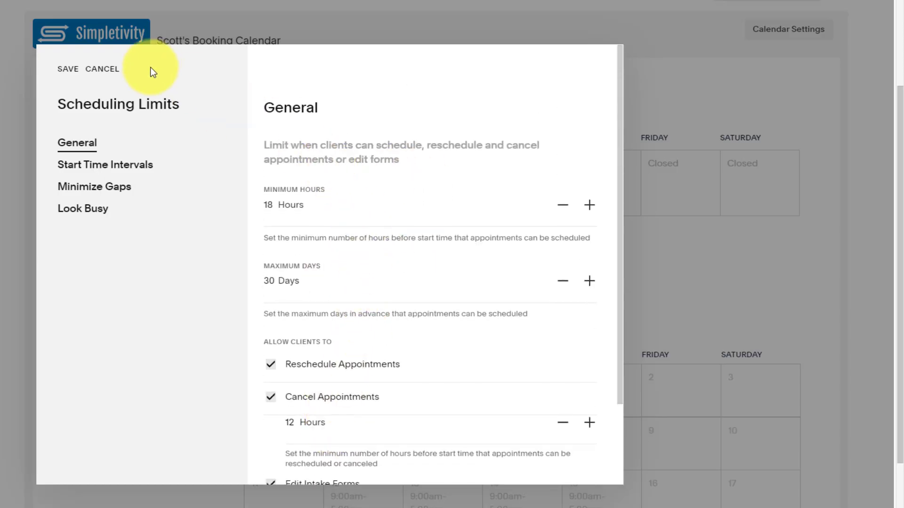
click(68, 69)
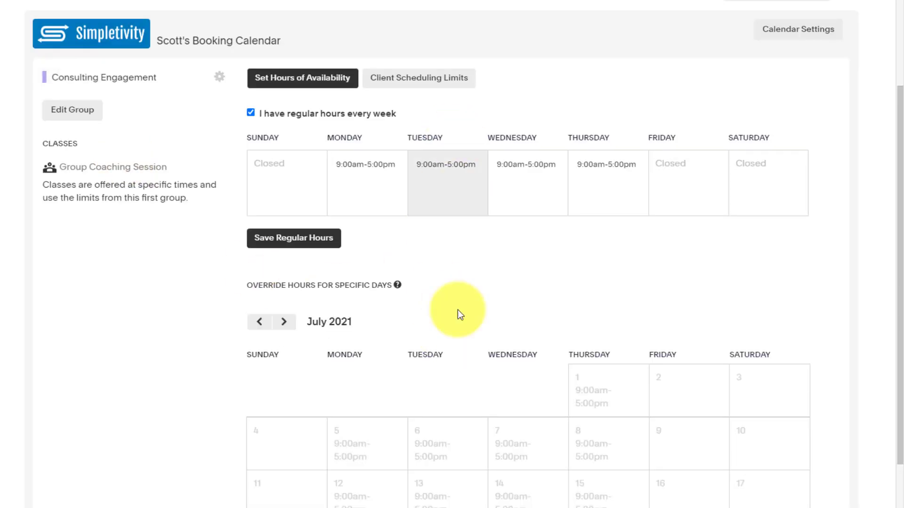
scroll(129, 306, up, 2)
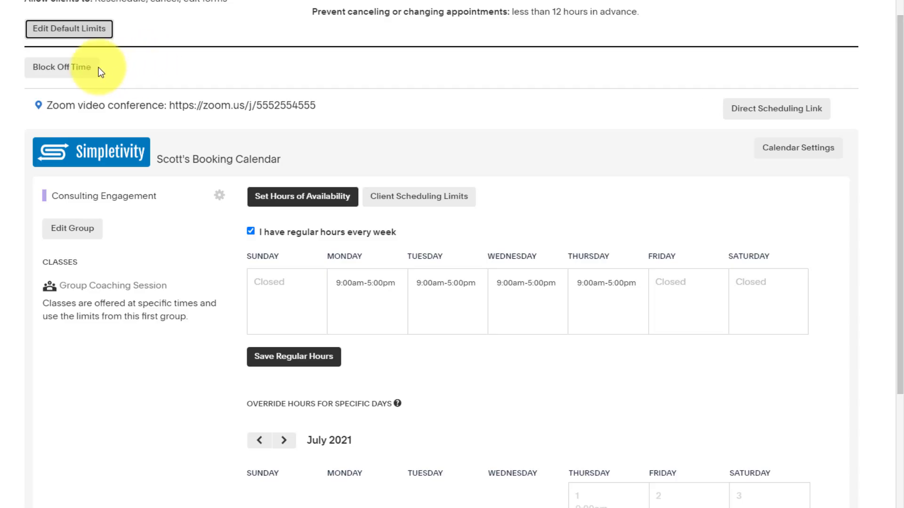
scroll(81, 77, up, 2)
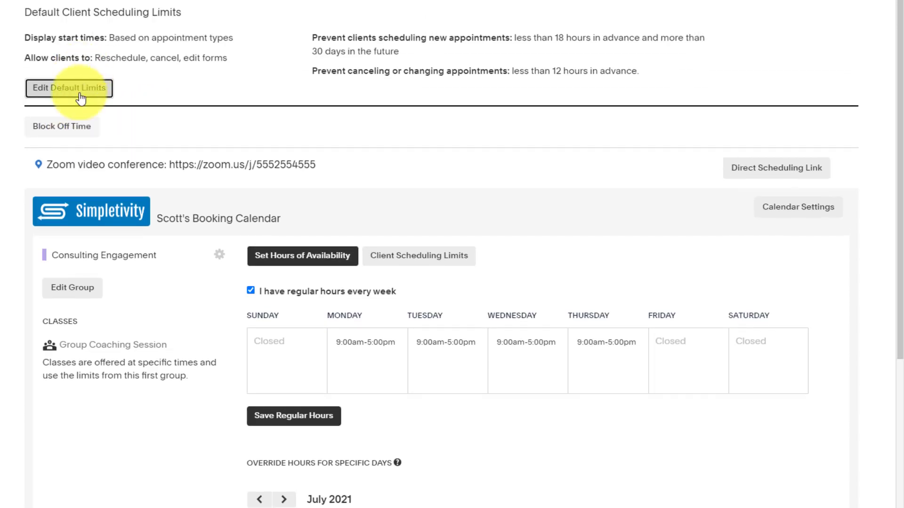
click(61, 128)
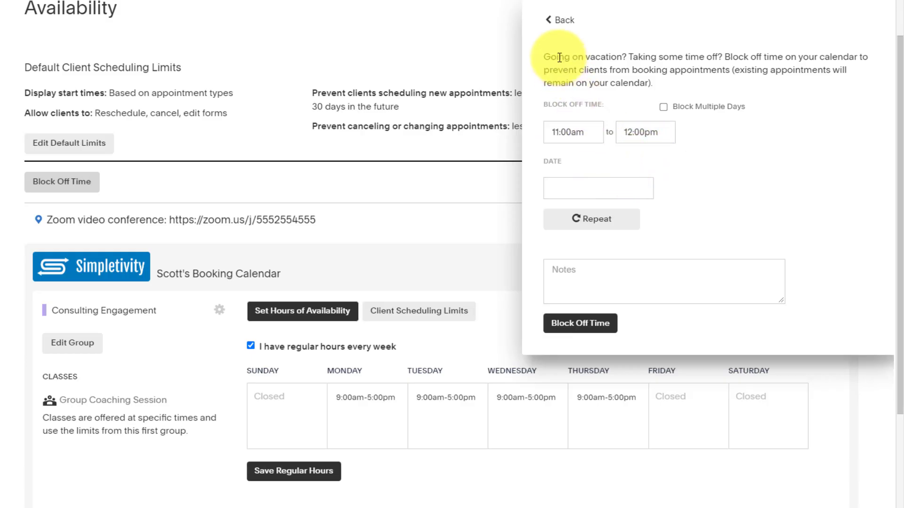
click(555, 22)
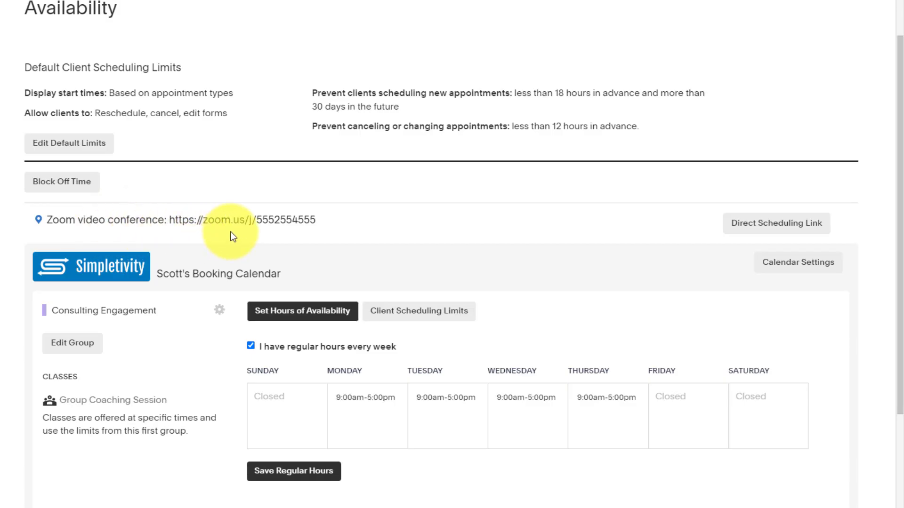
click(148, 225)
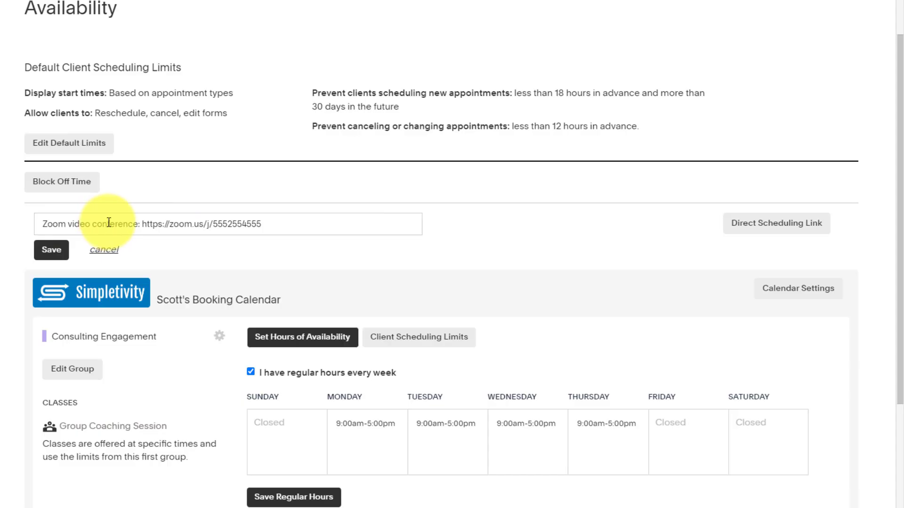
click(52, 250)
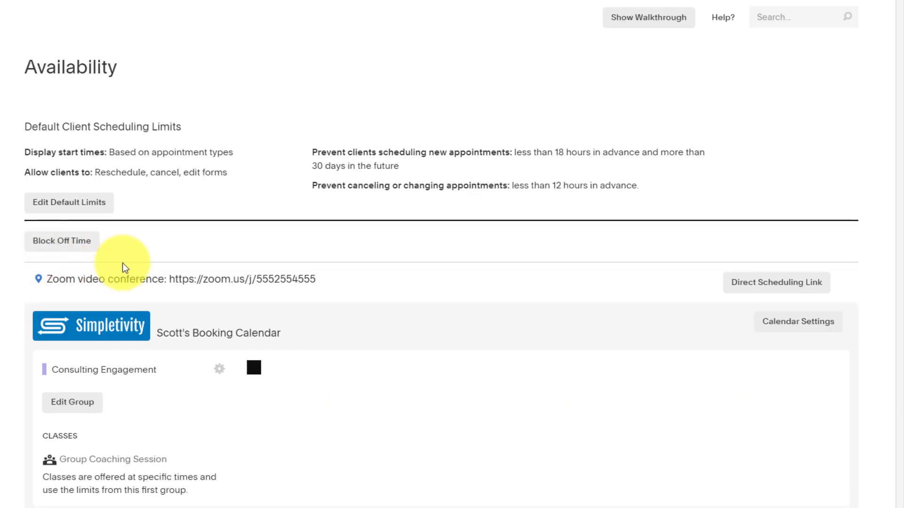
scroll(137, 312, down, 1)
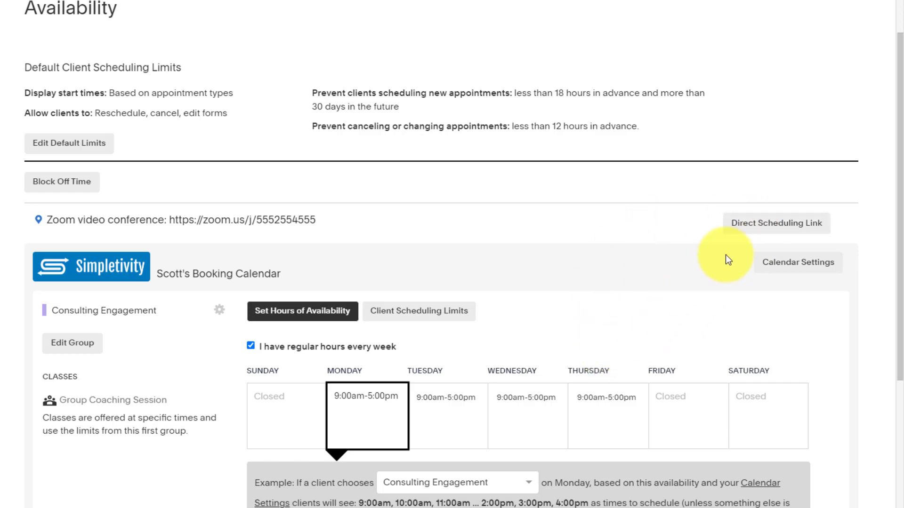
Step: Copy the Zoom location's direct scheduling link URL and close the link window
click(746, 231)
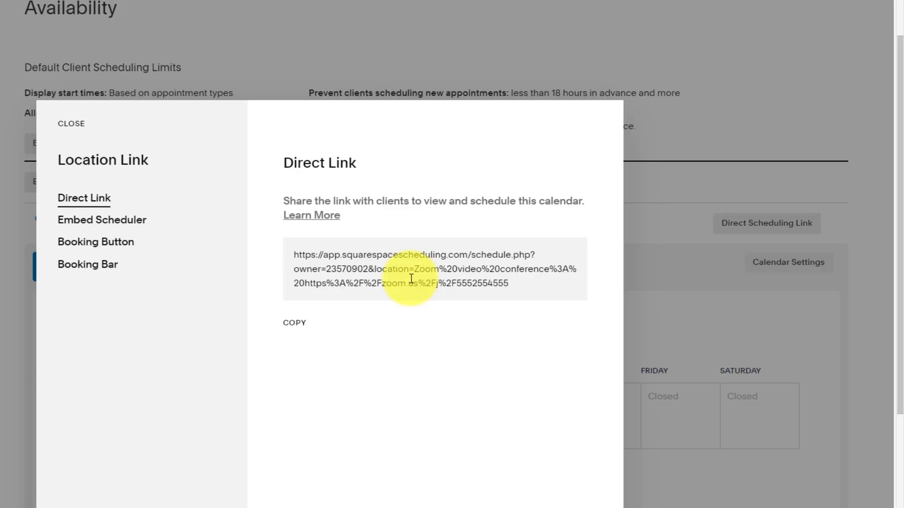
double_click(490, 269)
drag(517, 284, 288, 252)
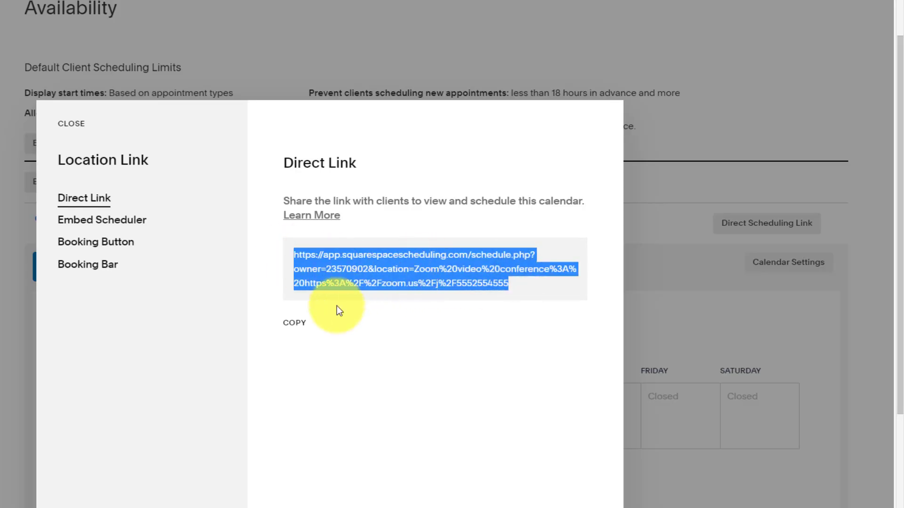
click(294, 326)
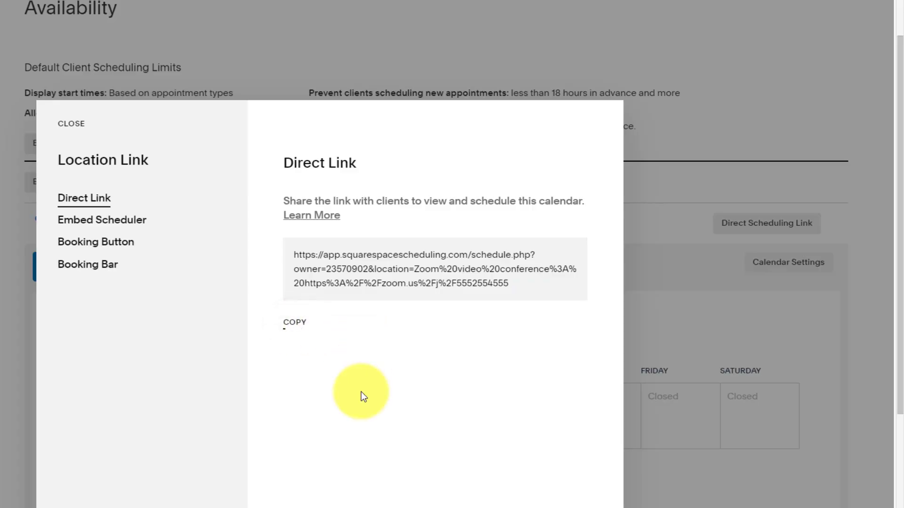
click(73, 128)
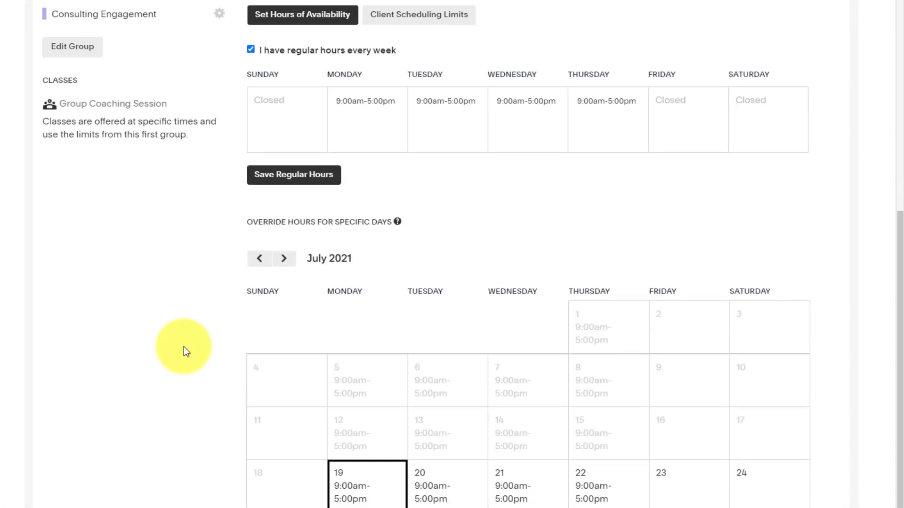
scroll(184, 346, down, 1)
scroll(183, 347, up, 3)
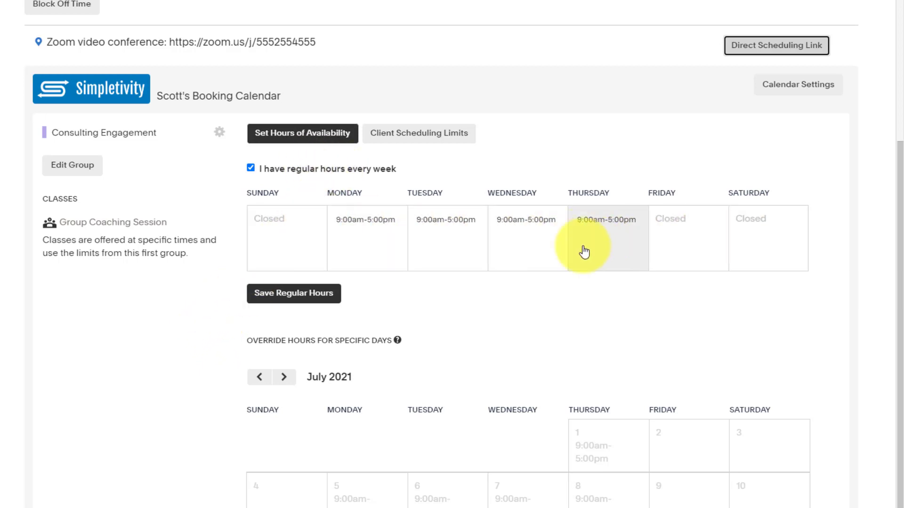
scroll(126, 387, down, 4)
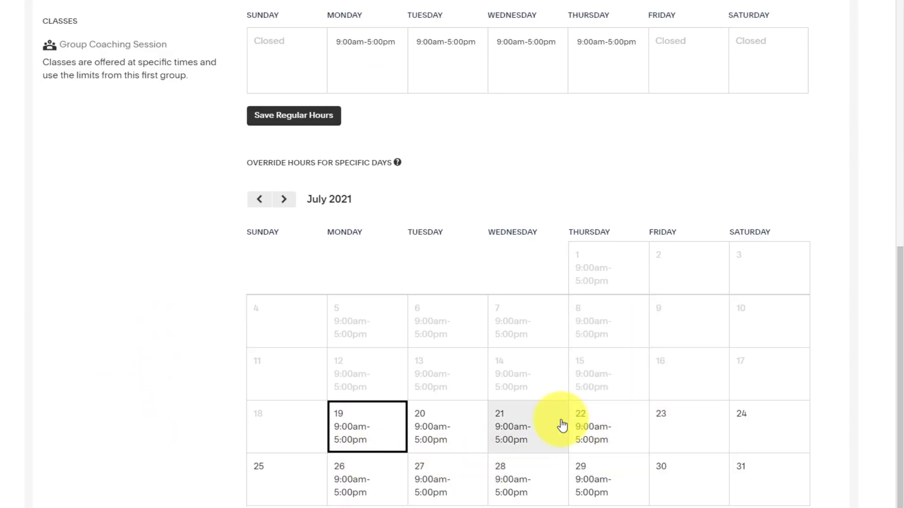
scroll(171, 396, up, 6)
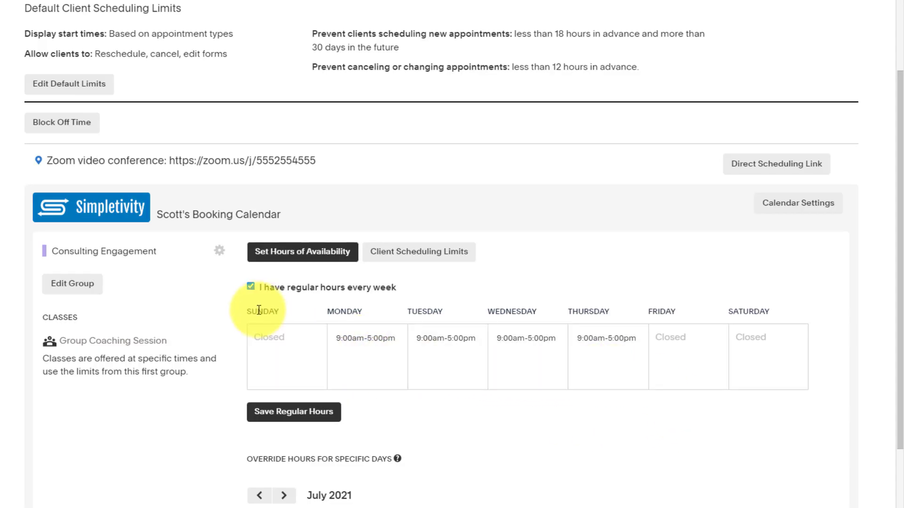
click(251, 287)
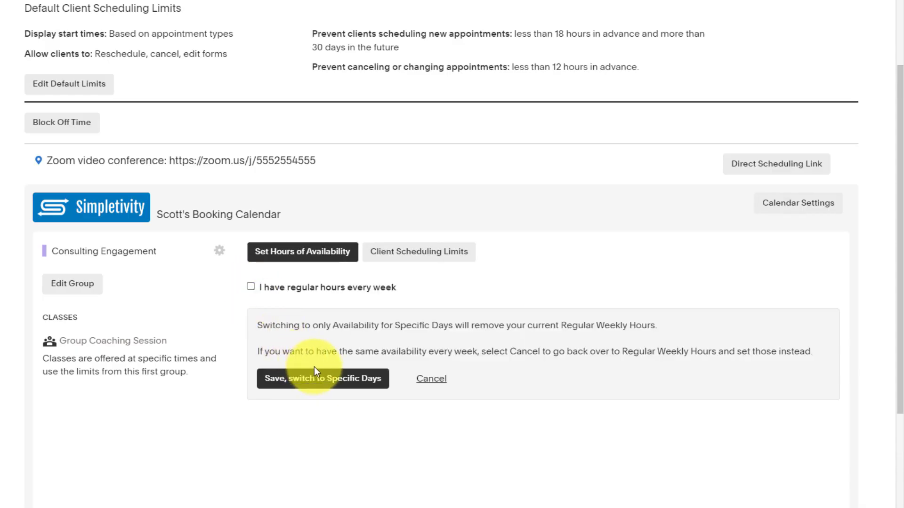
click(250, 286)
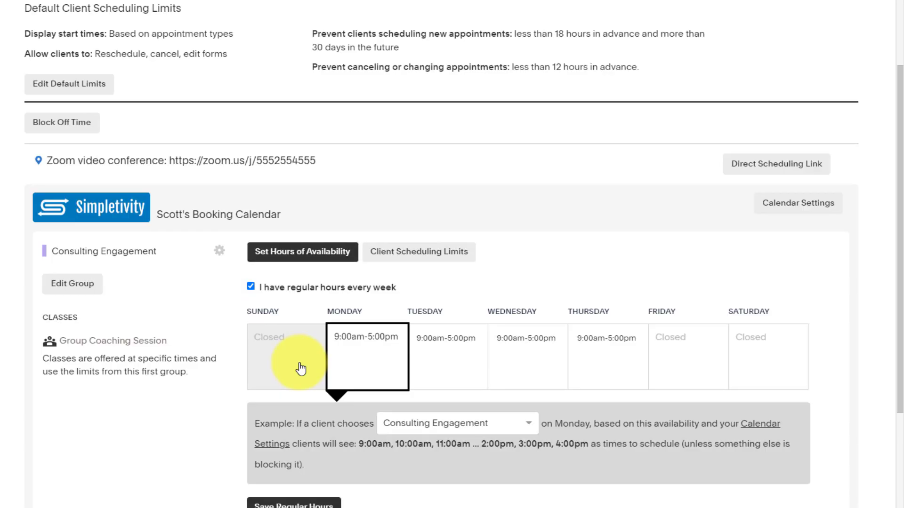
Step: Change Wednesday's regular hours to 9:00am–12:00pm and save them
scroll(301, 369, down, 1)
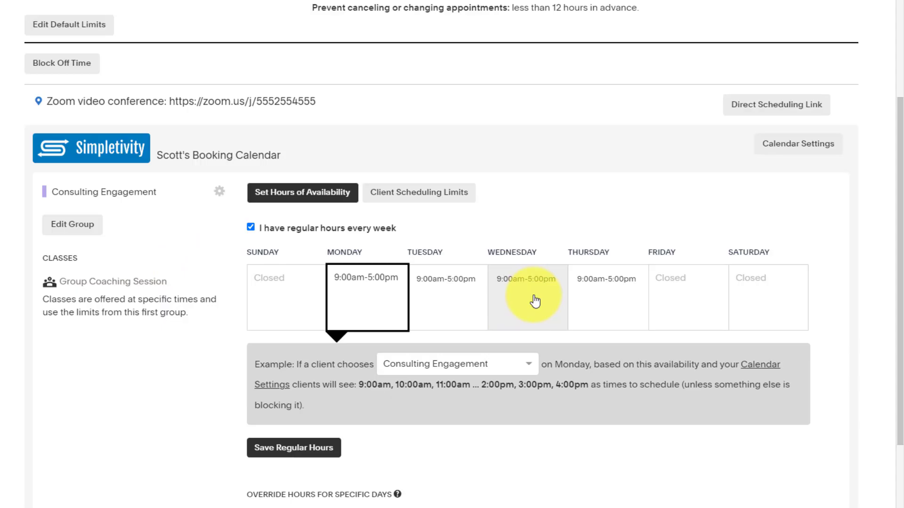
click(526, 281)
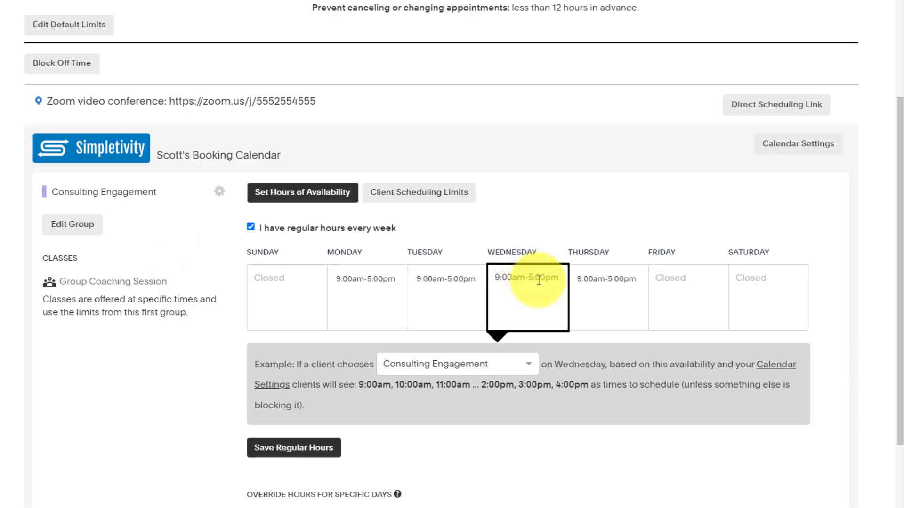
text(12)
click(554, 231)
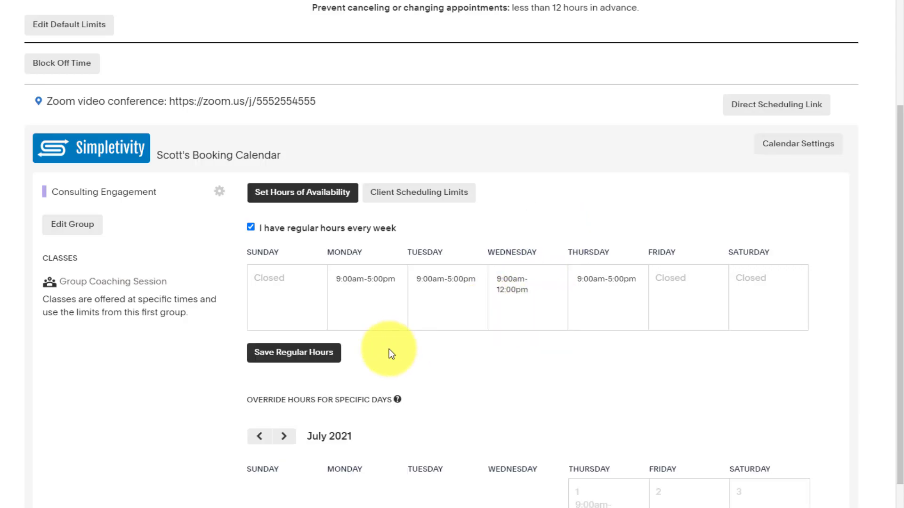
click(285, 360)
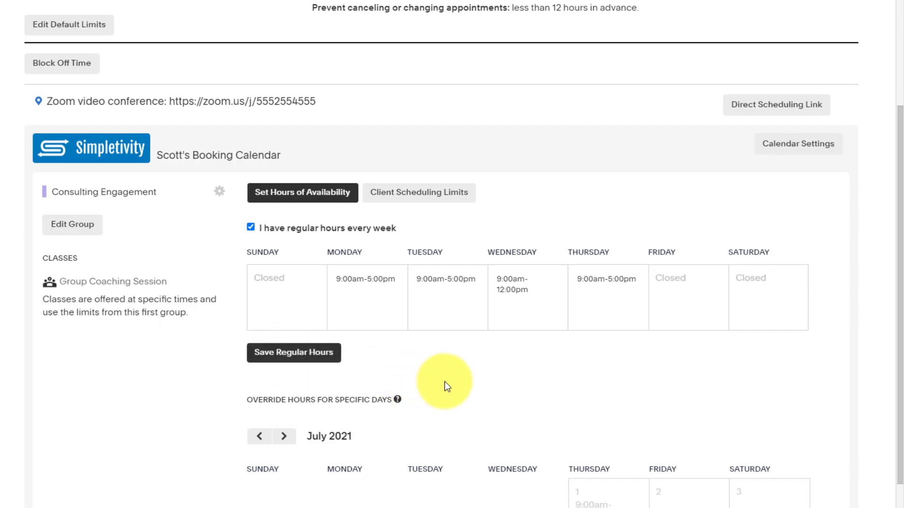
Step: Change Thursday's regular hours to 9:00am–2:00pm and save them
click(610, 281)
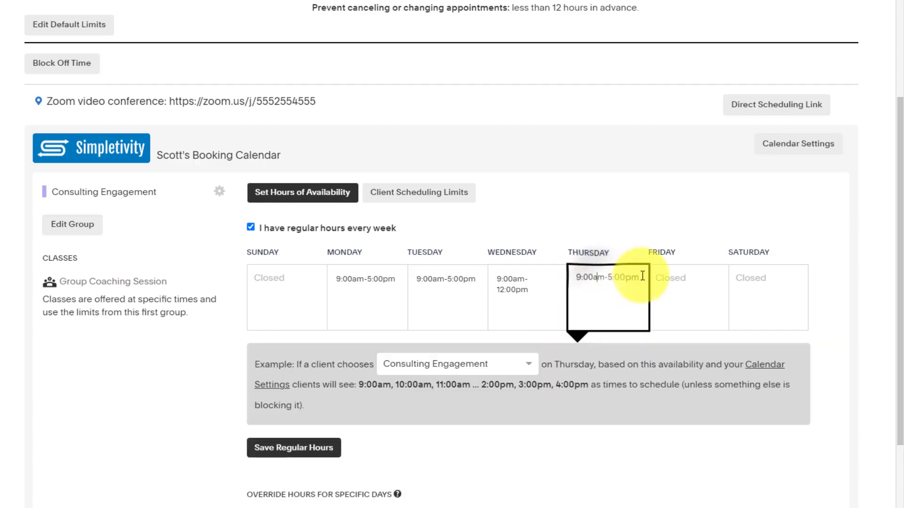
drag(638, 278, 565, 281)
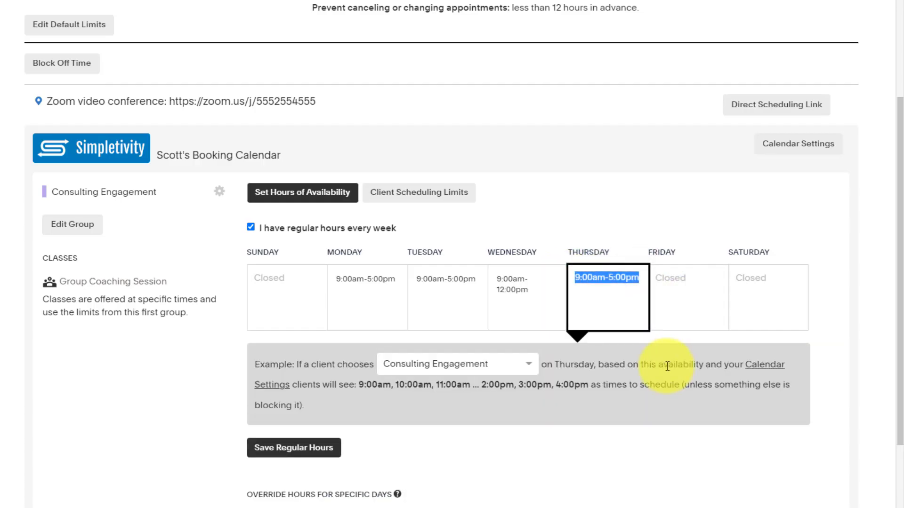
text(9-2)
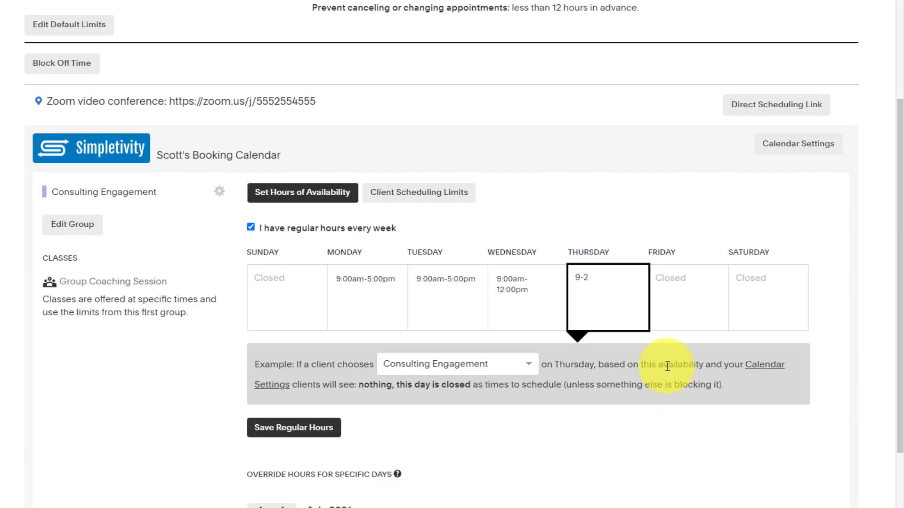
click(611, 233)
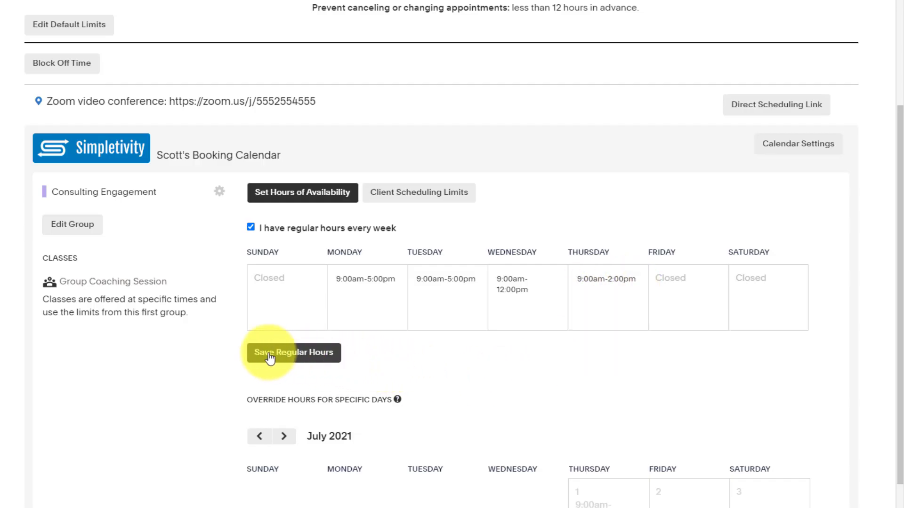
click(305, 363)
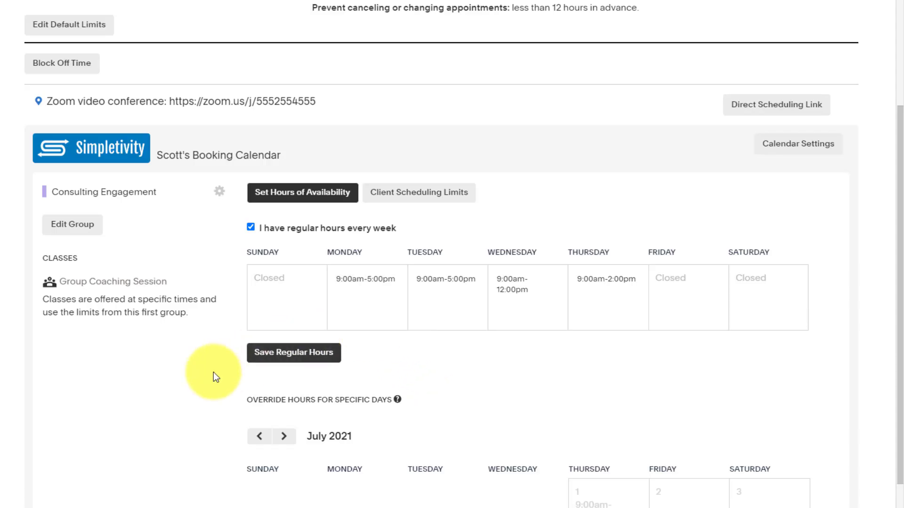
scroll(189, 380, down, 5)
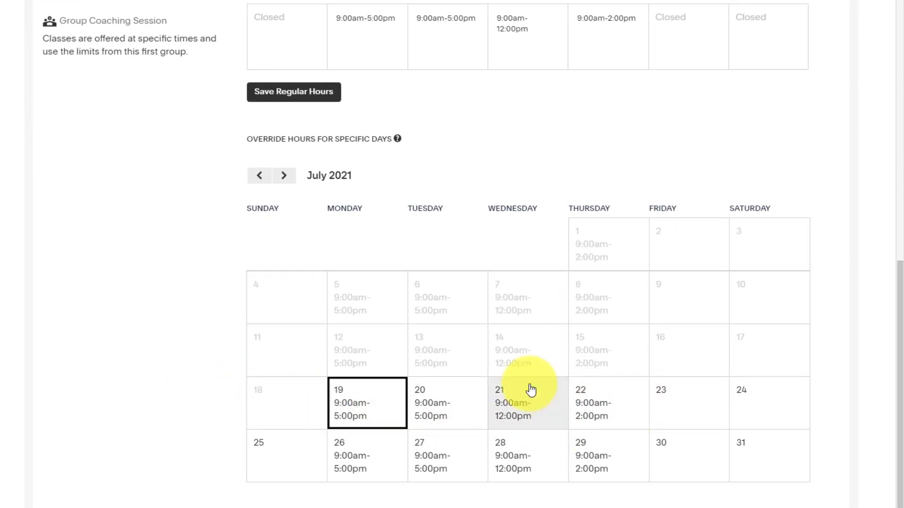
scroll(549, 380, up, 2)
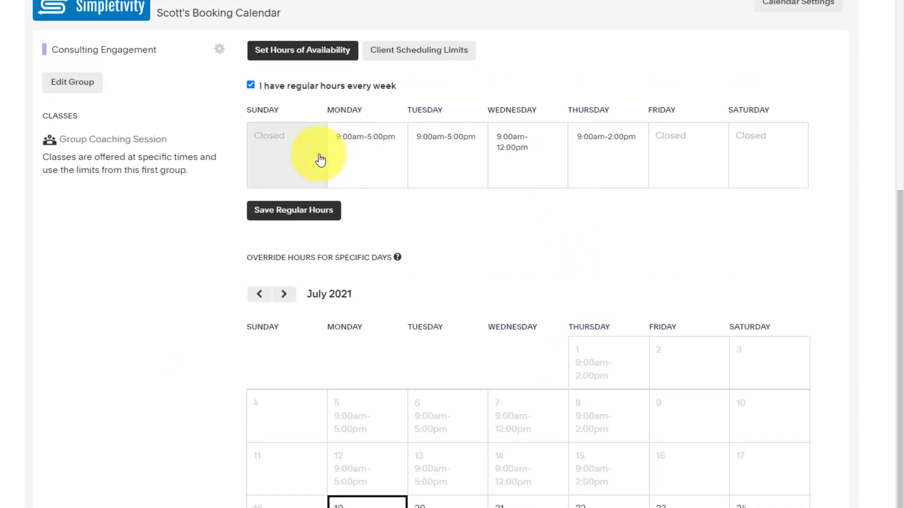
scroll(199, 349, down, 2)
scroll(200, 349, down, 1)
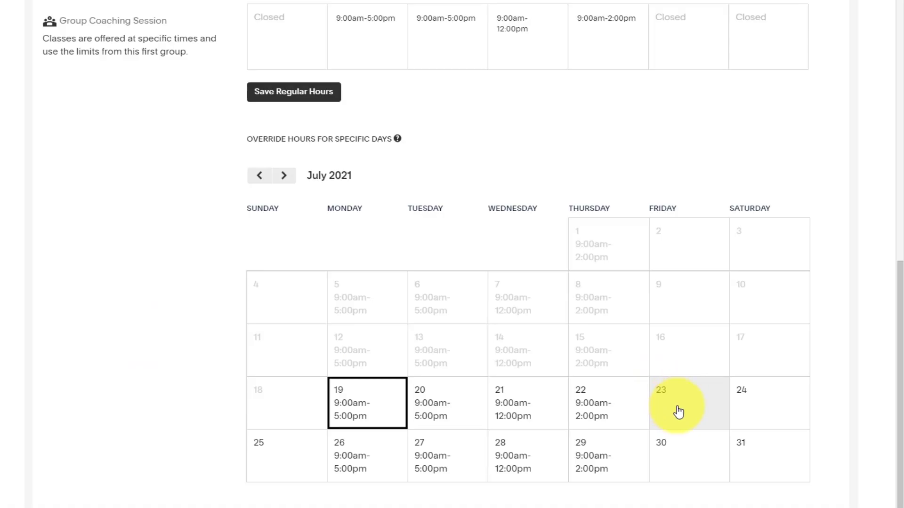
scroll(689, 262, up, 4)
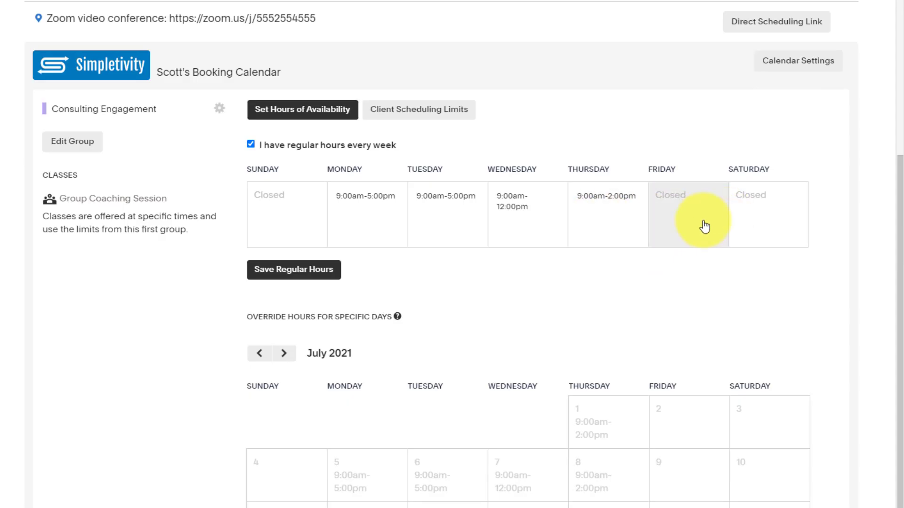
scroll(682, 271, down, 4)
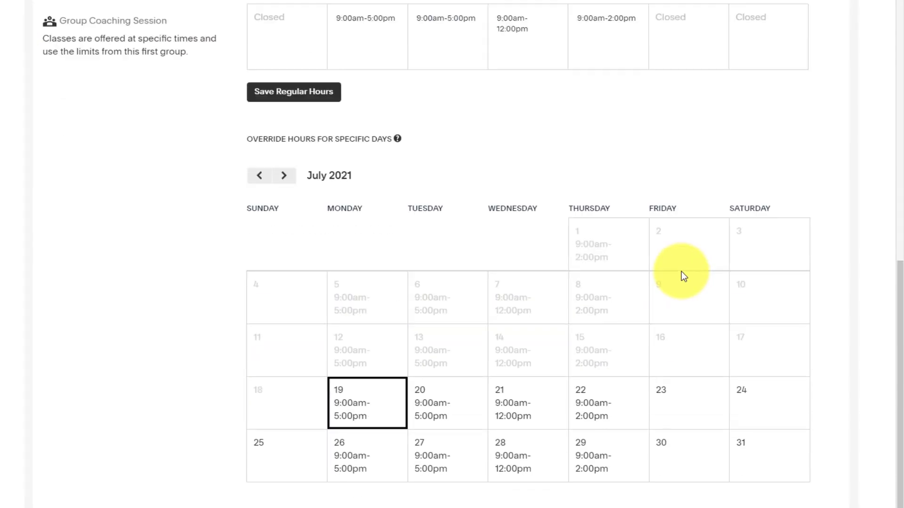
Step: Give Friday, July 23 one-off hours of 9:00am–5:00pm
click(677, 413)
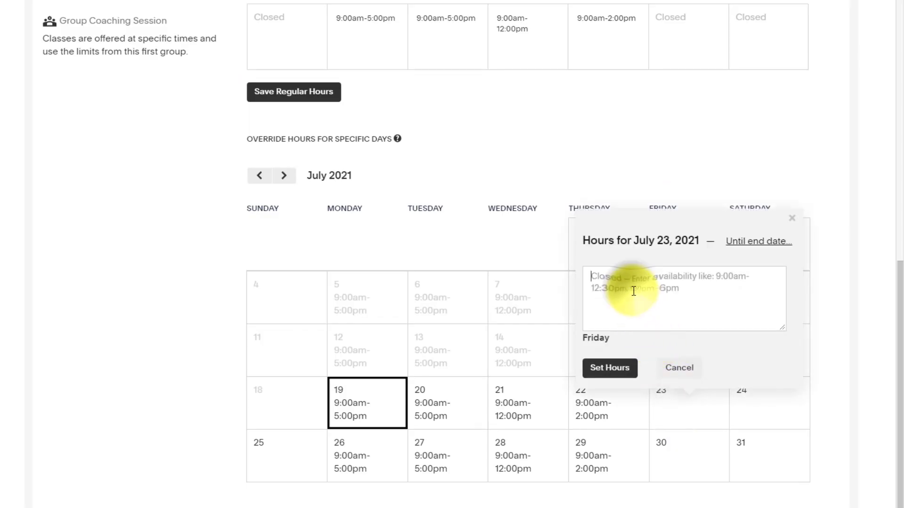
text(9-5)
click(609, 369)
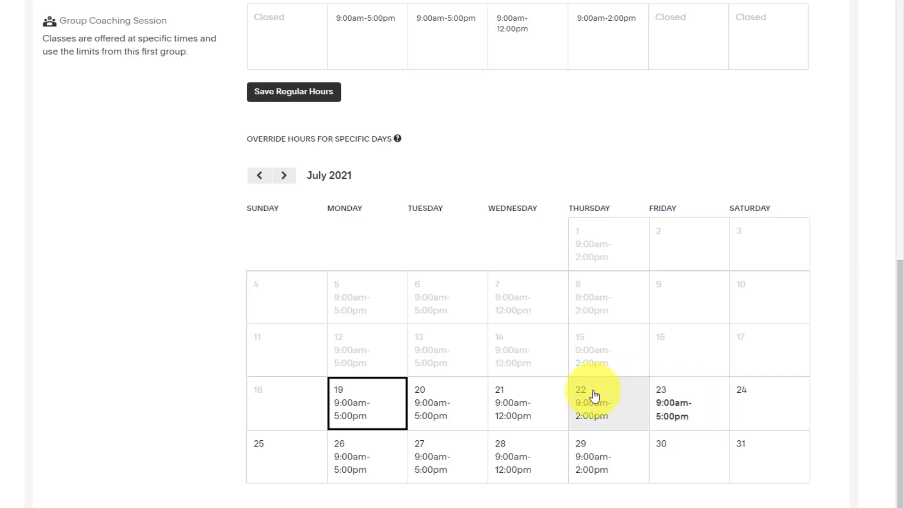
Step: Mark Wednesday, July 28 as closed by clearing its hours
click(530, 462)
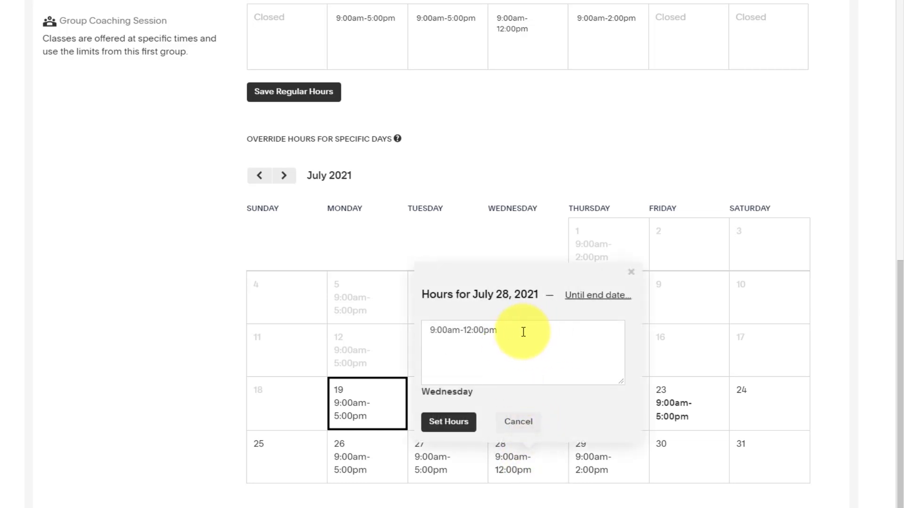
drag(522, 331, 431, 333)
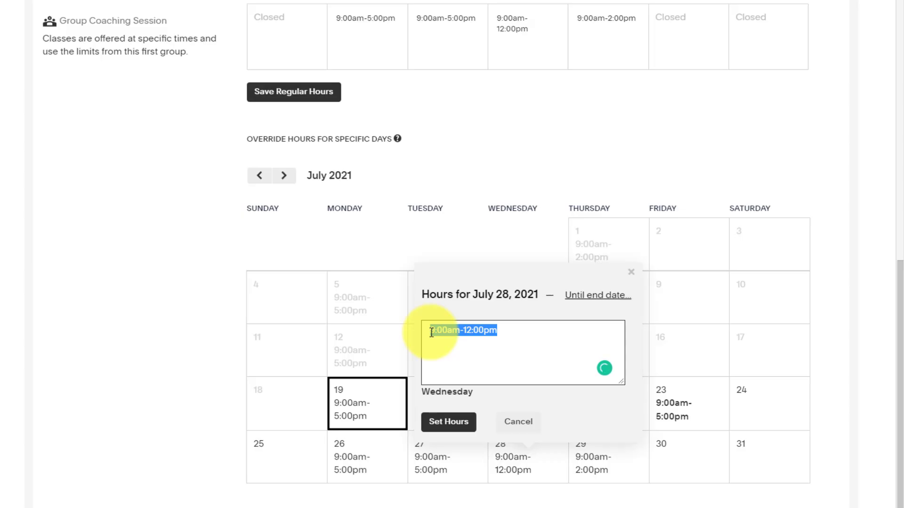
key(BackSpace)
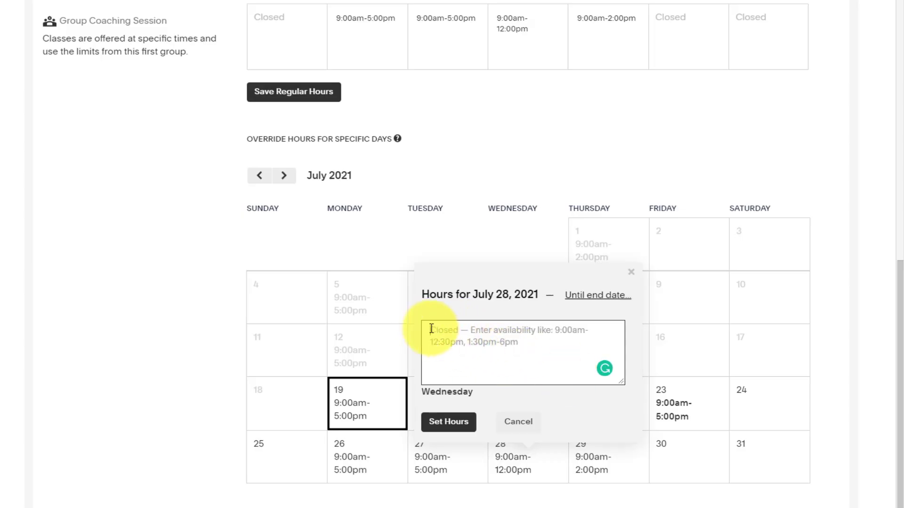
click(439, 426)
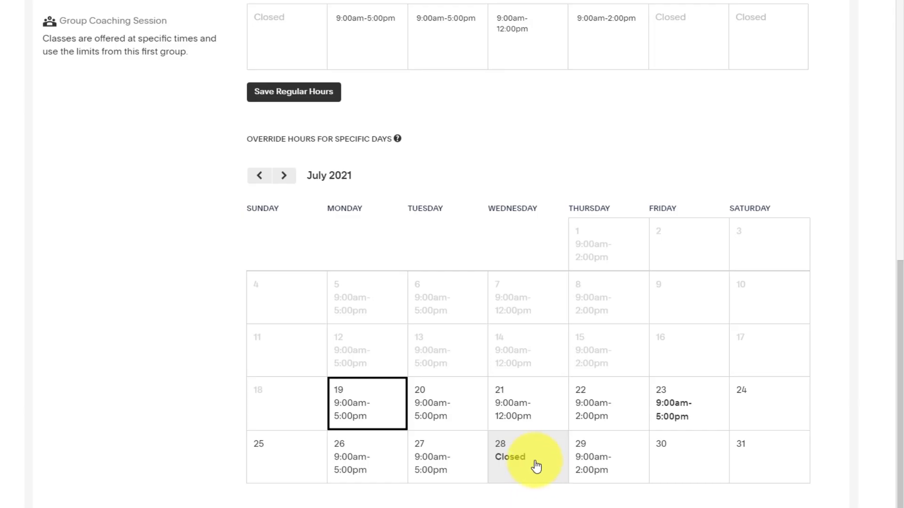
scroll(146, 428, up, 4)
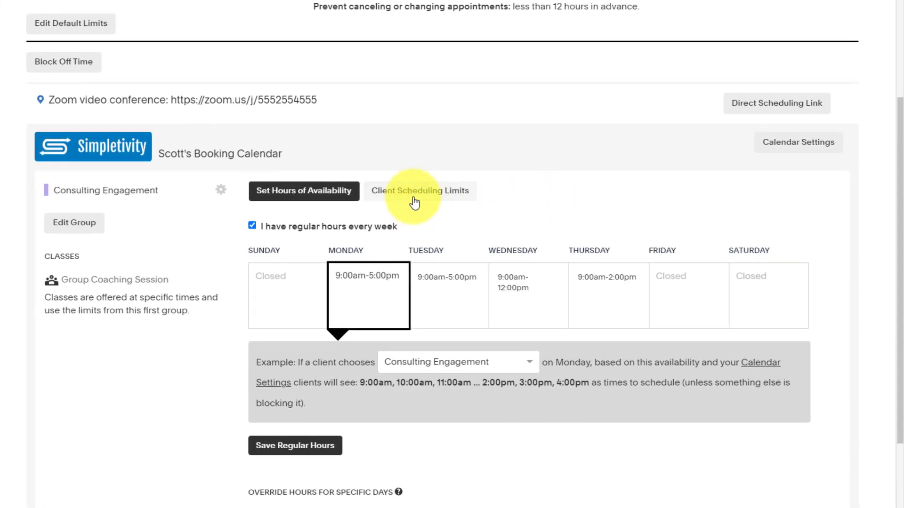
click(406, 196)
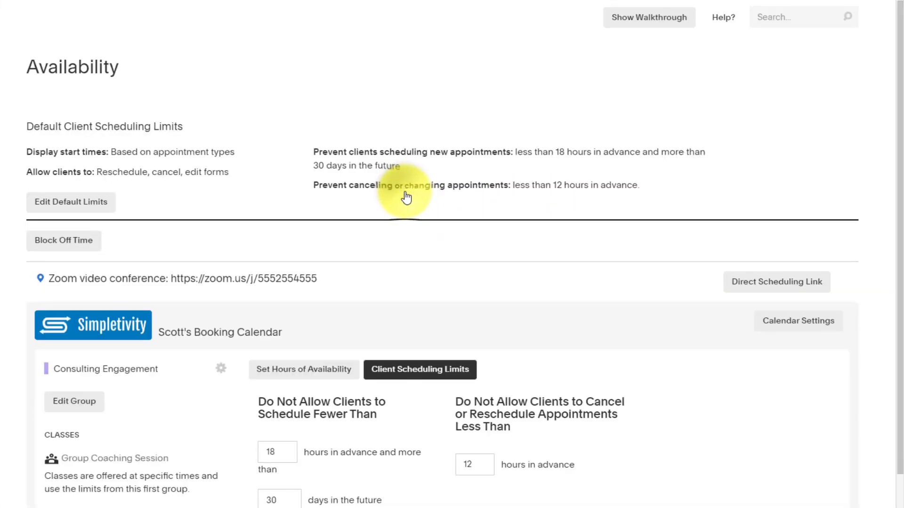
scroll(451, 296, down, 1)
scroll(424, 330, down, 1)
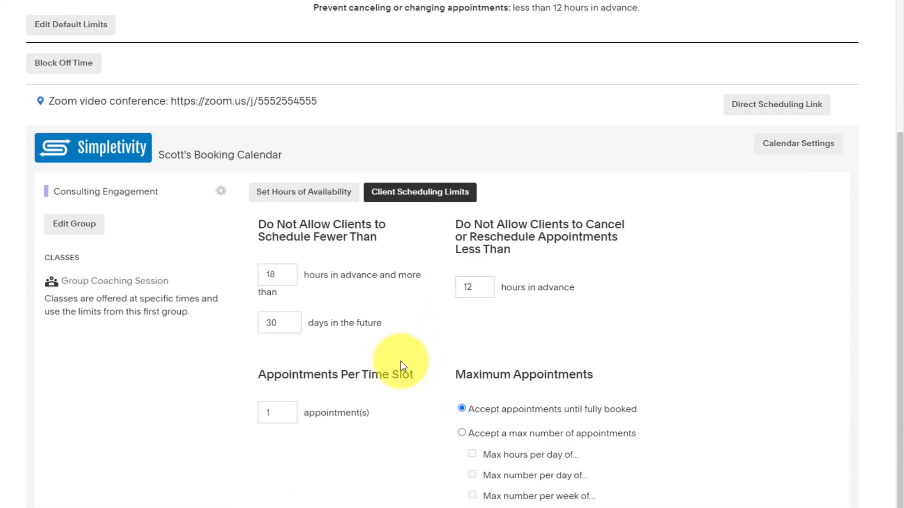
scroll(408, 351, up, 3)
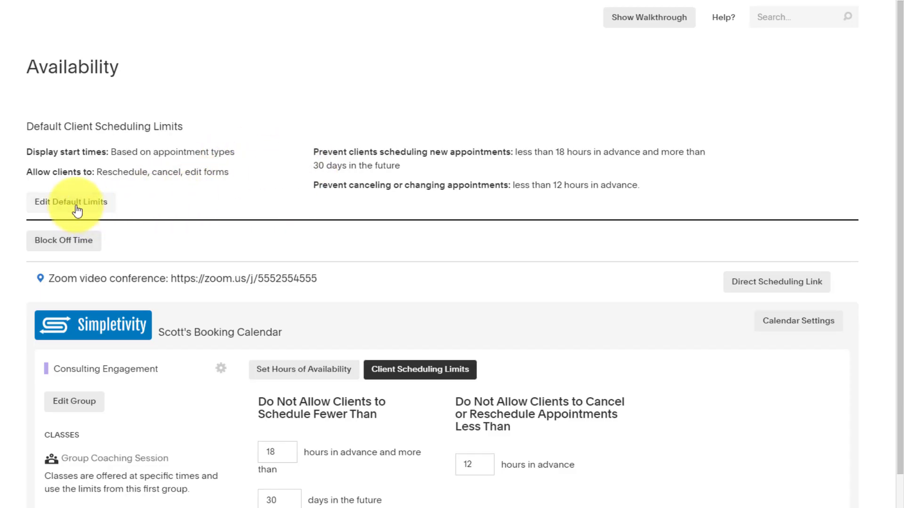
scroll(266, 209, down, 5)
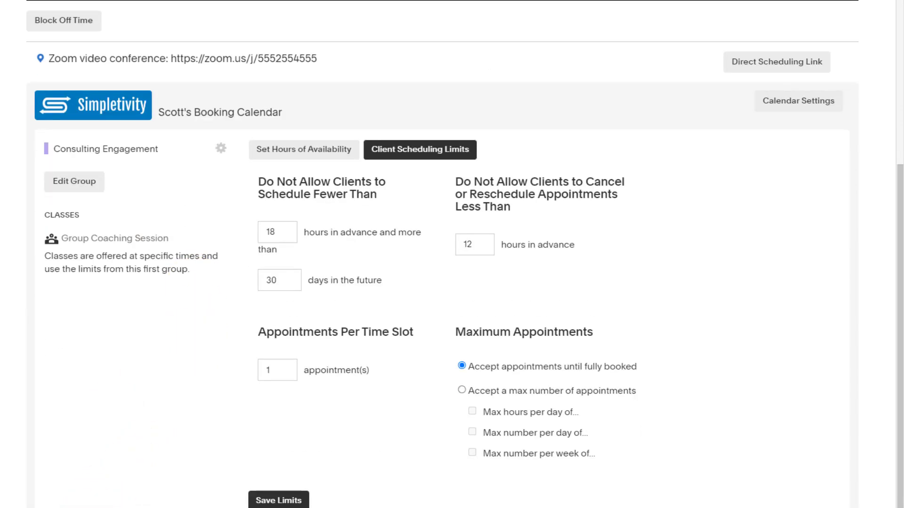
scroll(452, 254, up, 5)
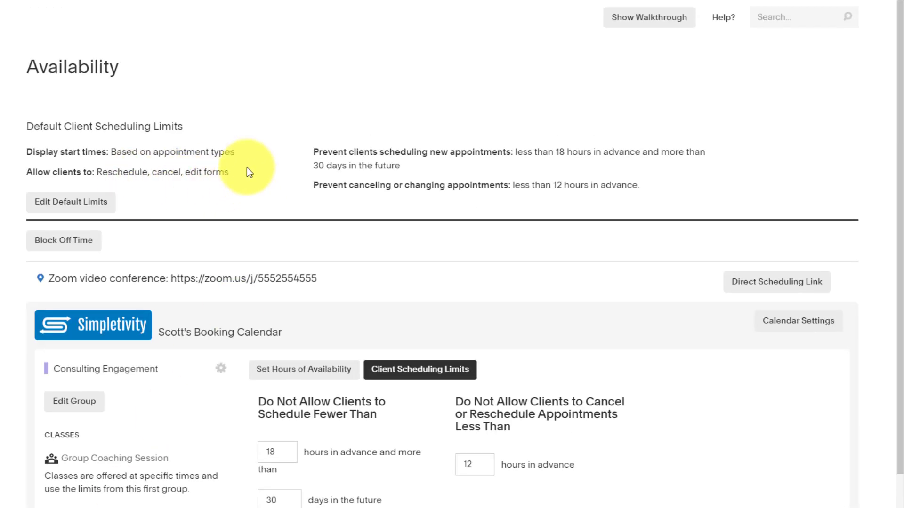
scroll(202, 170, down, 3)
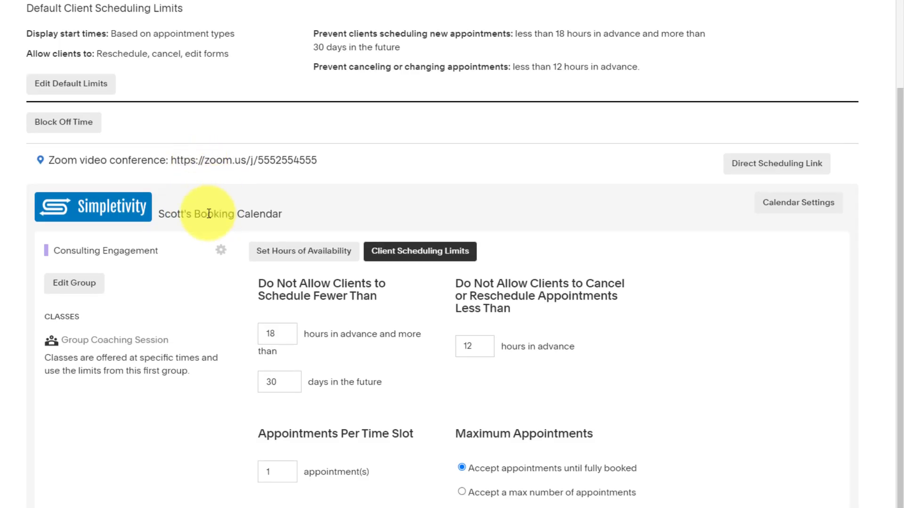
scroll(228, 220, down, 1)
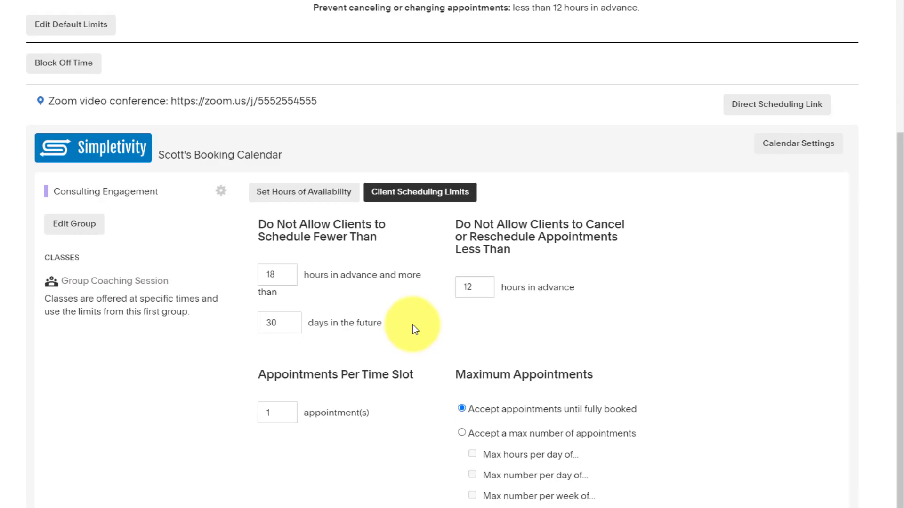
scroll(413, 324, down, 1)
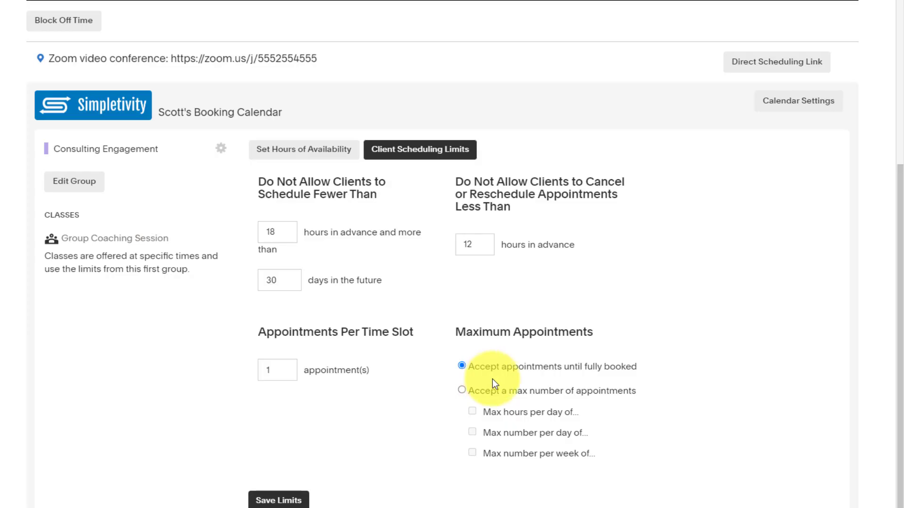
Step: Select 'Accept a max number of appointments' and cap it at 2 per day
click(462, 390)
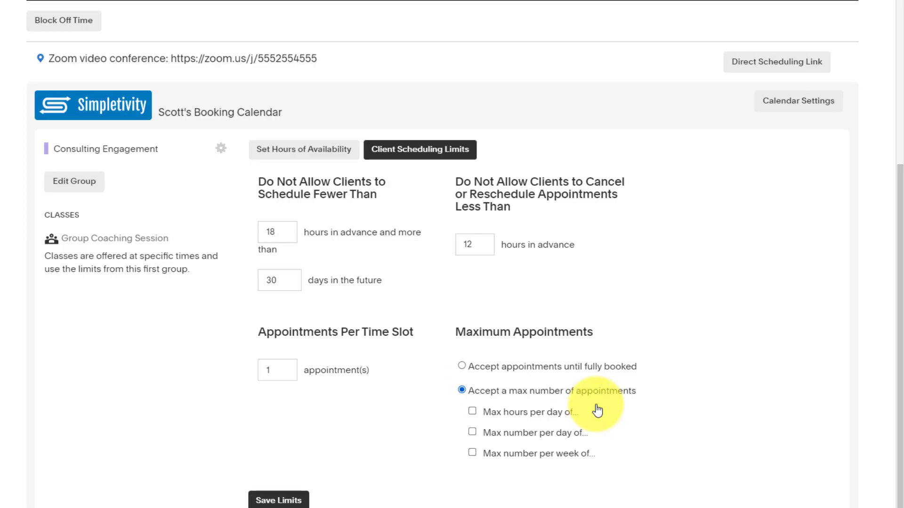
click(472, 432)
click(614, 432)
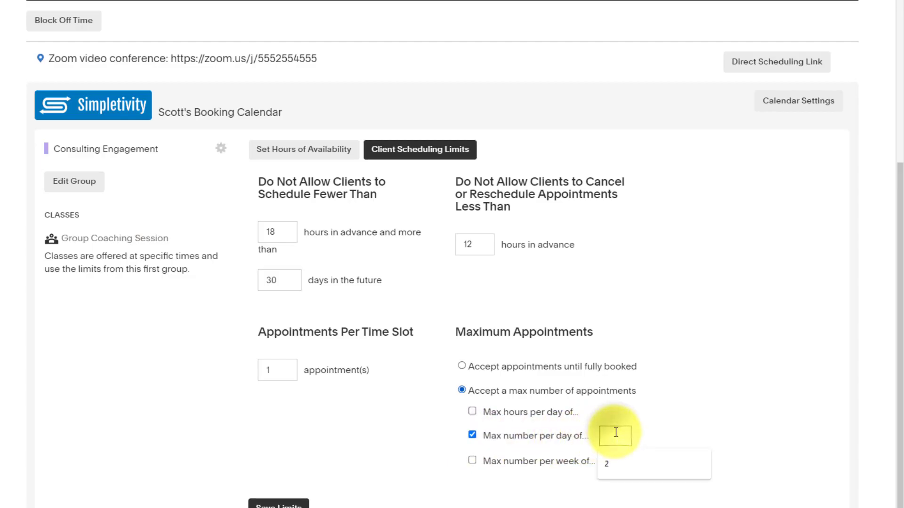
click(610, 465)
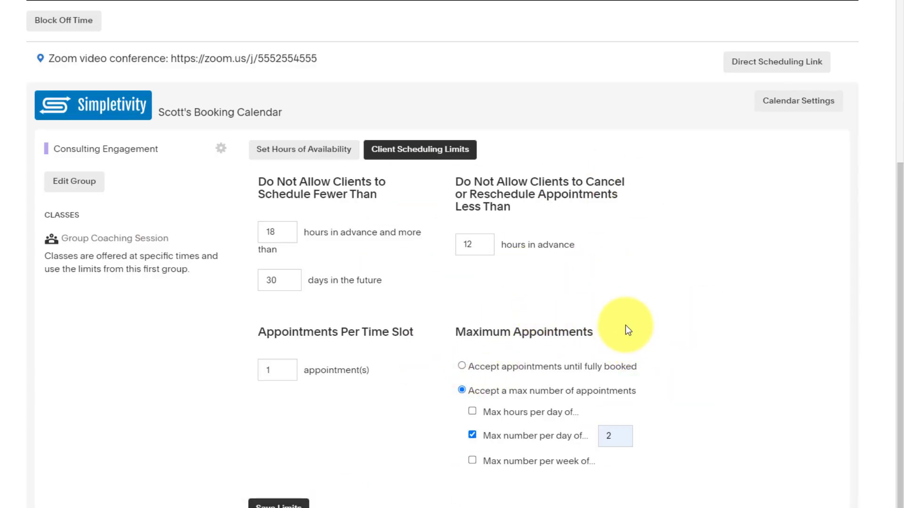
scroll(628, 329, up, 4)
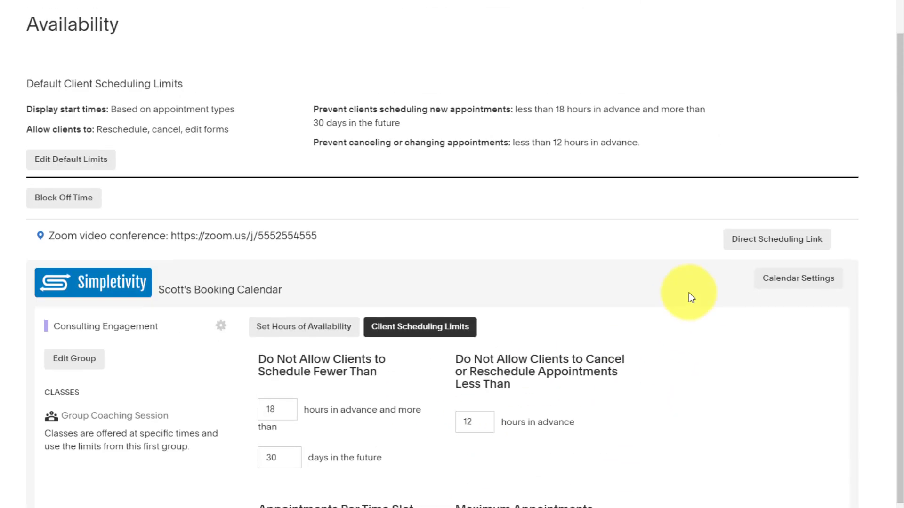
Step: Open Scott's Booking Calendar settings and review description, Zoom location, logo and reply address
click(797, 283)
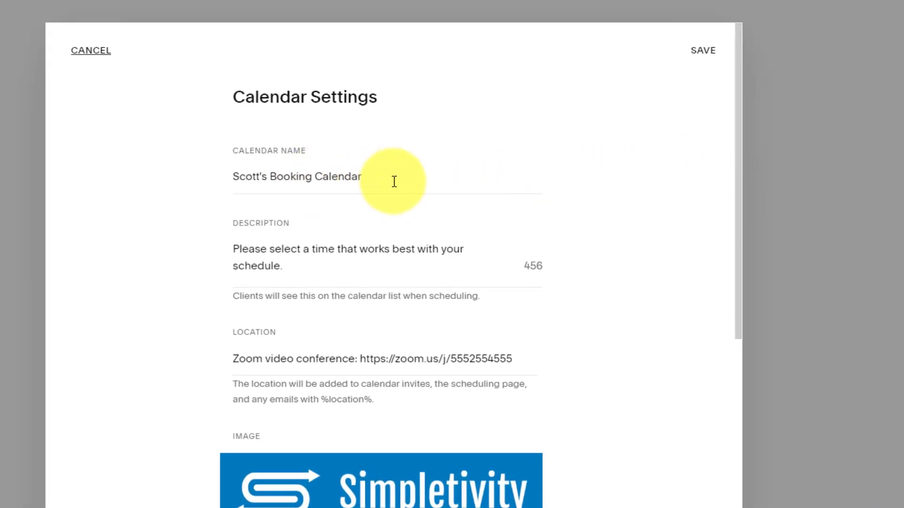
scroll(395, 182, down, 2)
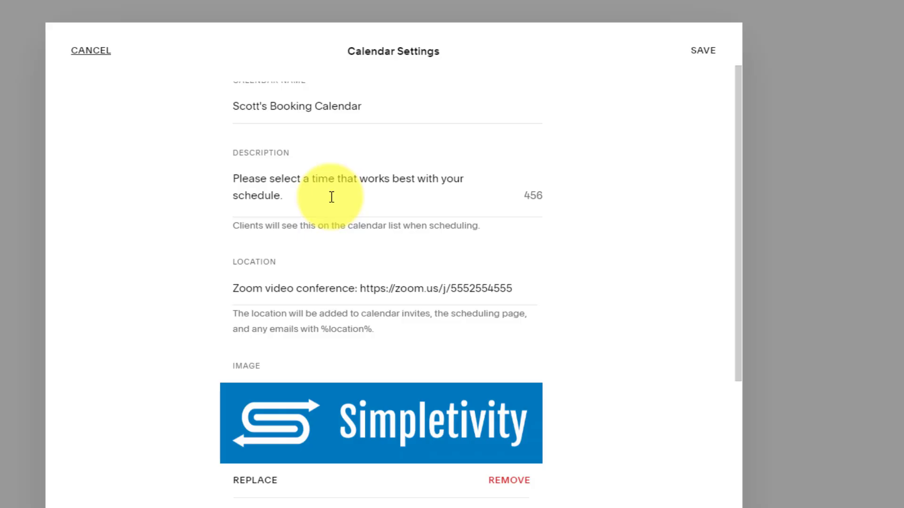
scroll(331, 197, down, 2)
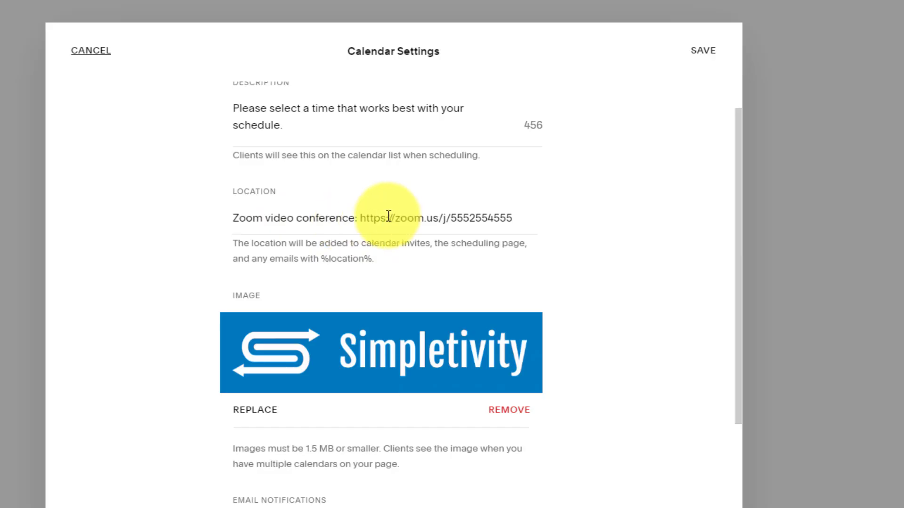
scroll(389, 216, down, 4)
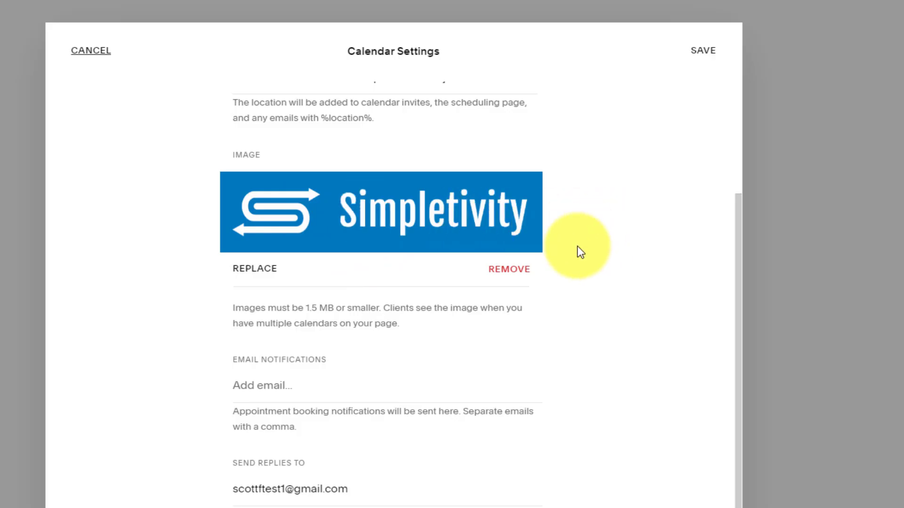
scroll(579, 251, down, 1)
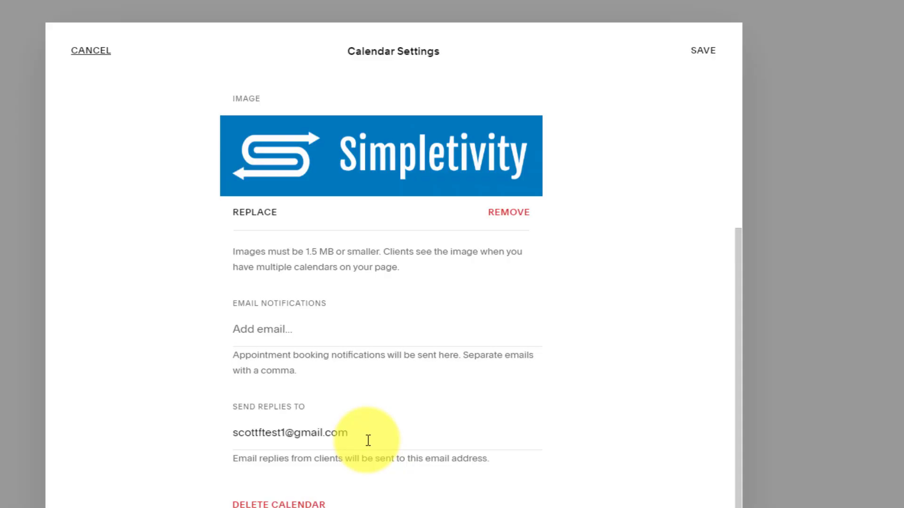
scroll(370, 441, up, 10)
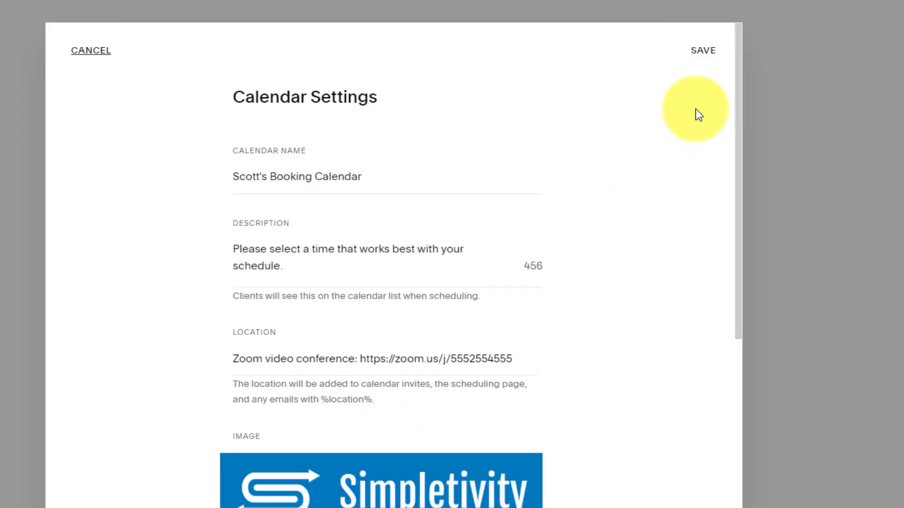
Step: Save the Calendar Settings and go to the Appointment Types list under Scheduling
click(705, 55)
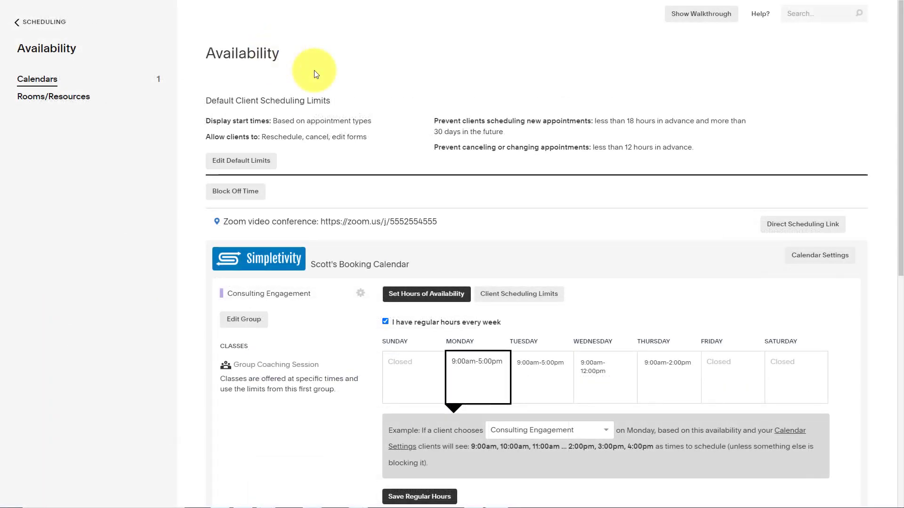
click(42, 22)
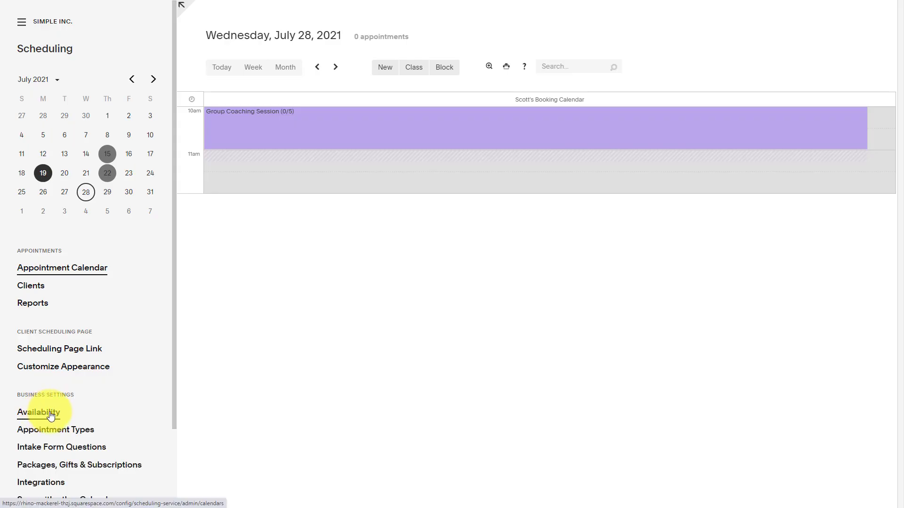
click(43, 430)
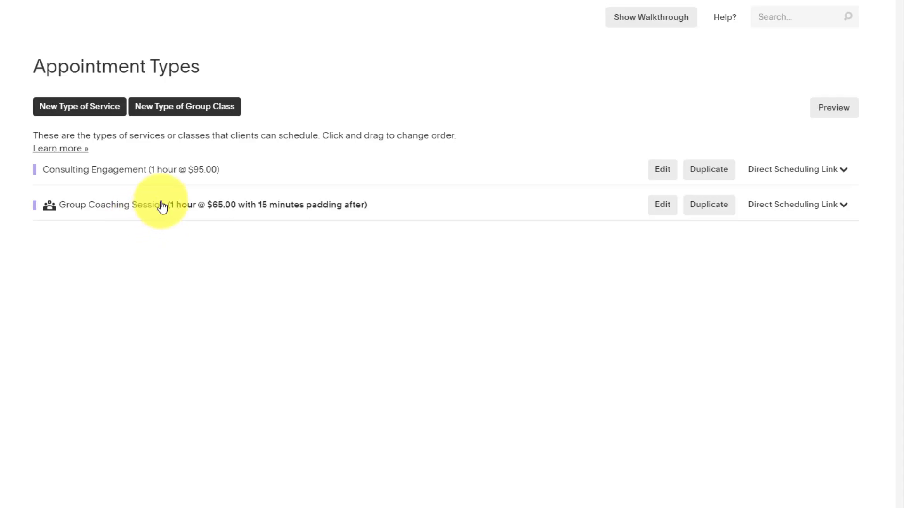
Step: Create a new service type named 'Coaching Session' with a 60-minute duration instead of 30
click(88, 112)
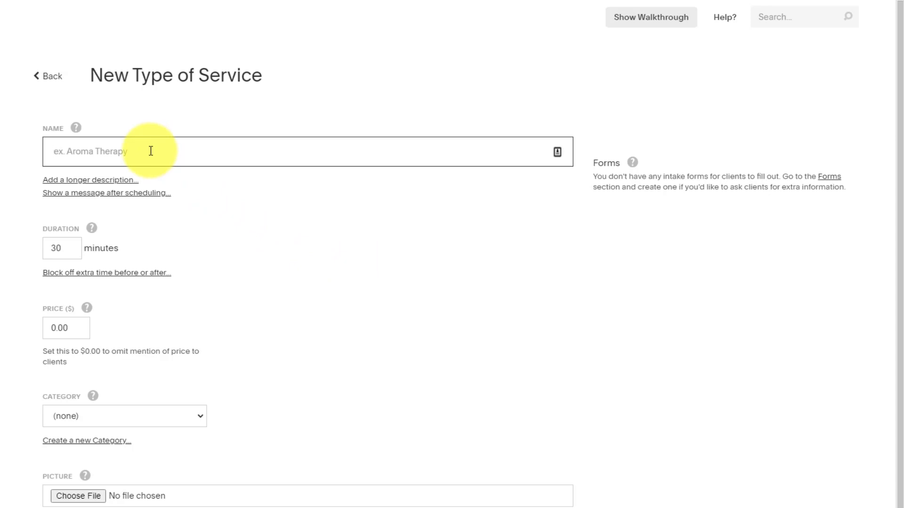
text(Coaching Session)
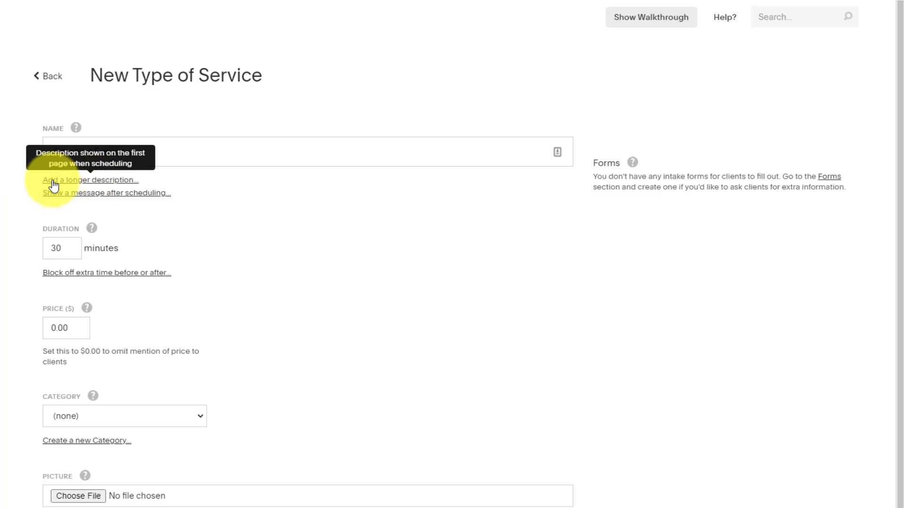
double_click(74, 249)
text(60)
click(19, 253)
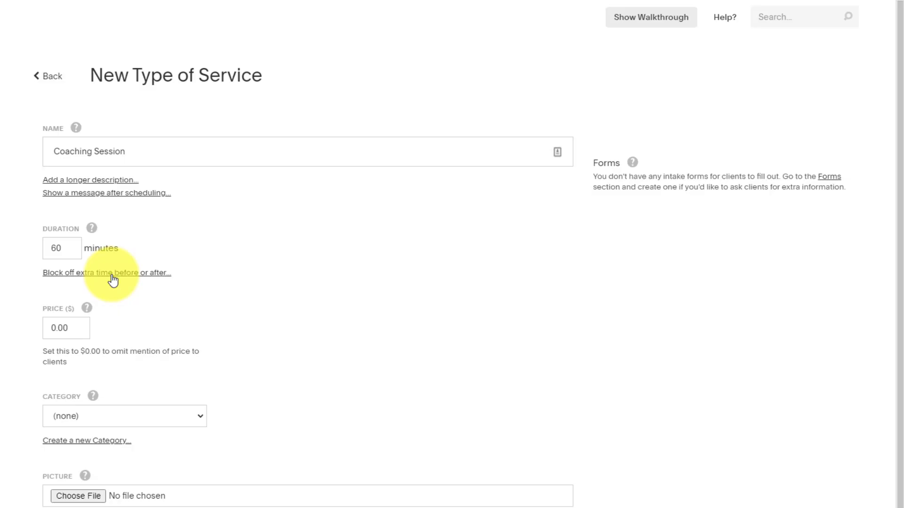
Step: Block off 15 minutes before and 15 minutes after each Coaching Session appointment
click(113, 279)
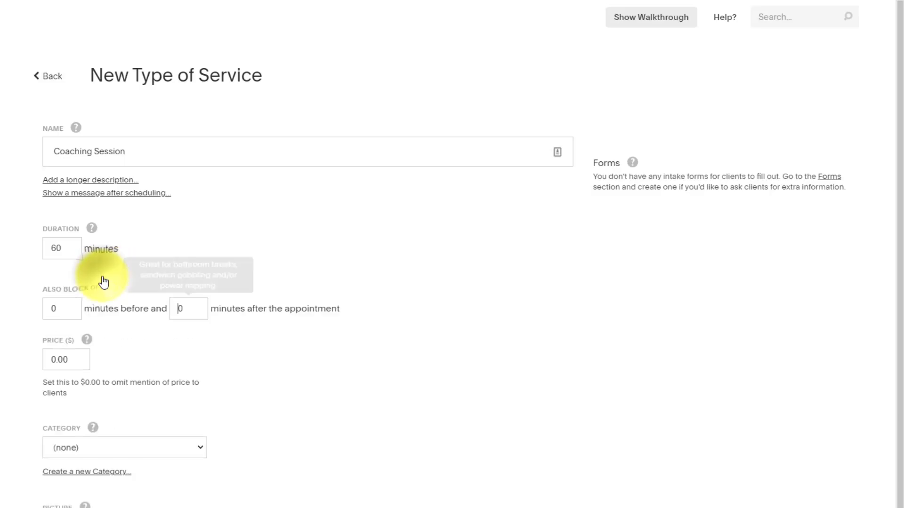
click(287, 354)
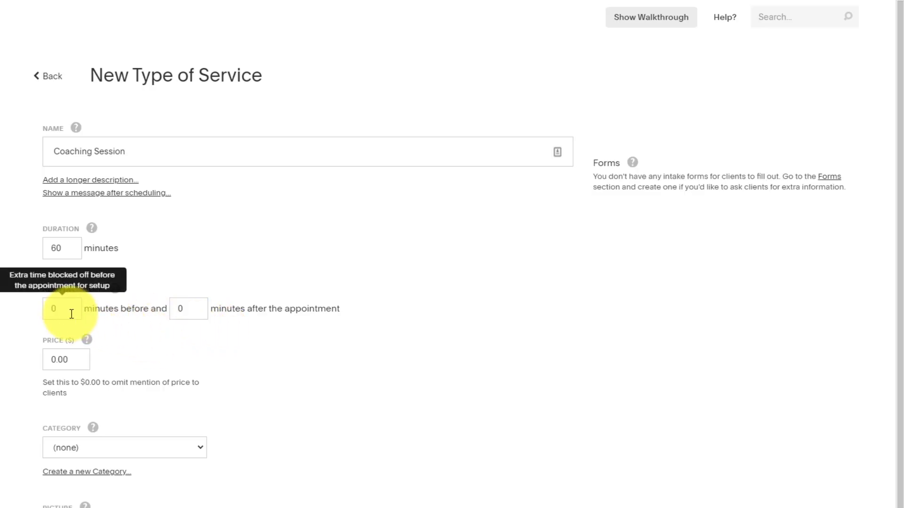
drag(70, 312, 36, 318)
text(15)
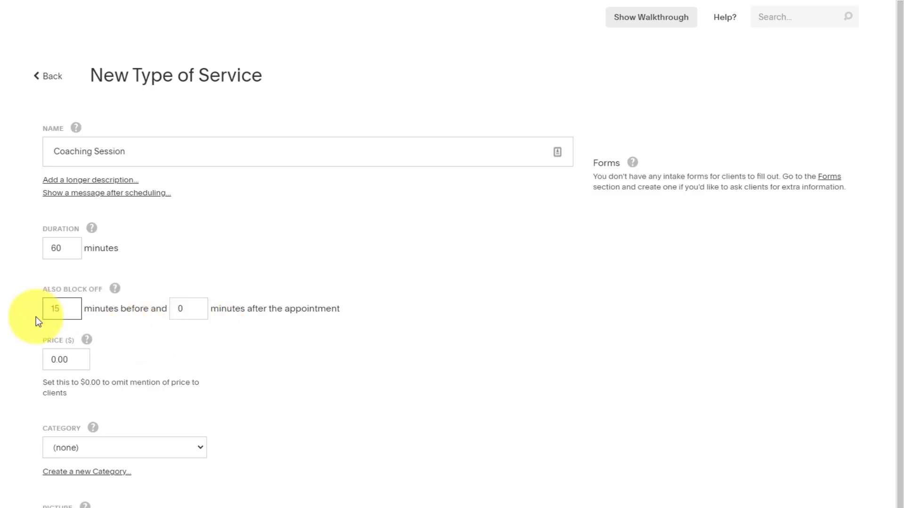
drag(205, 315, 171, 323)
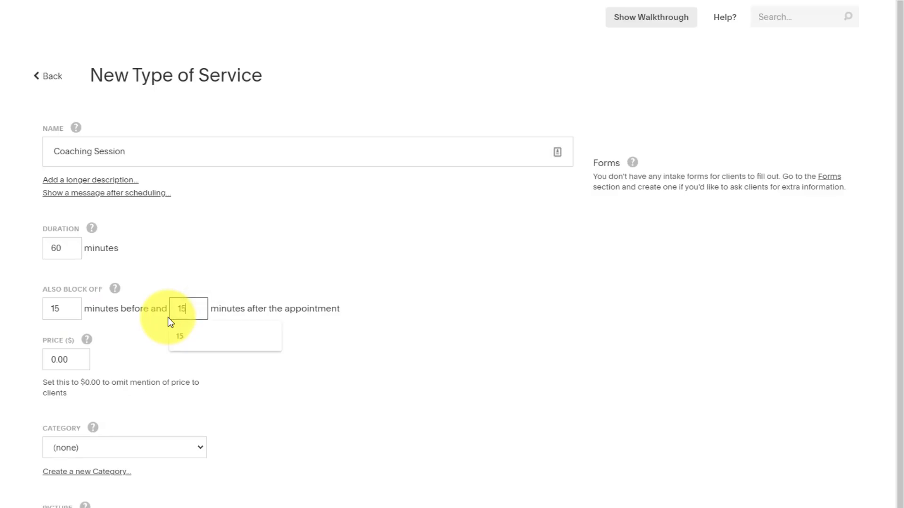
text(15)
click(406, 318)
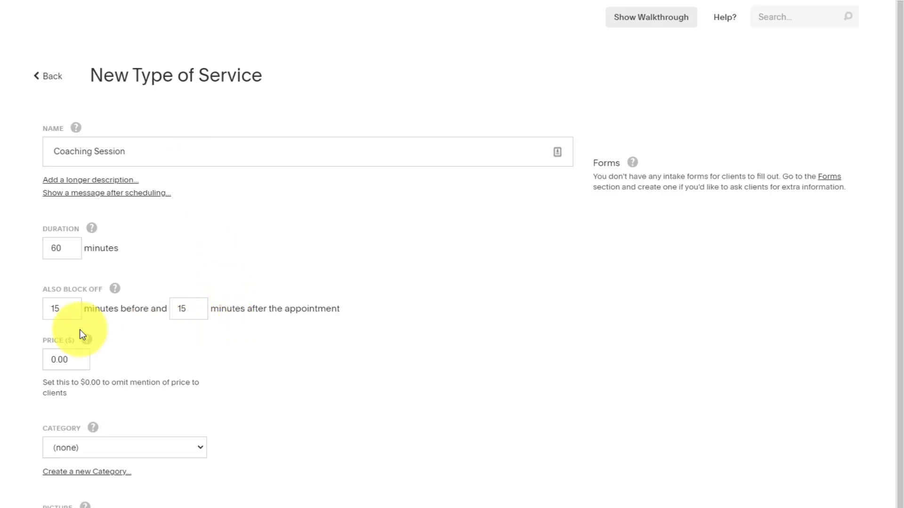
mouse_move(114, 289)
scroll(209, 324, down, 1)
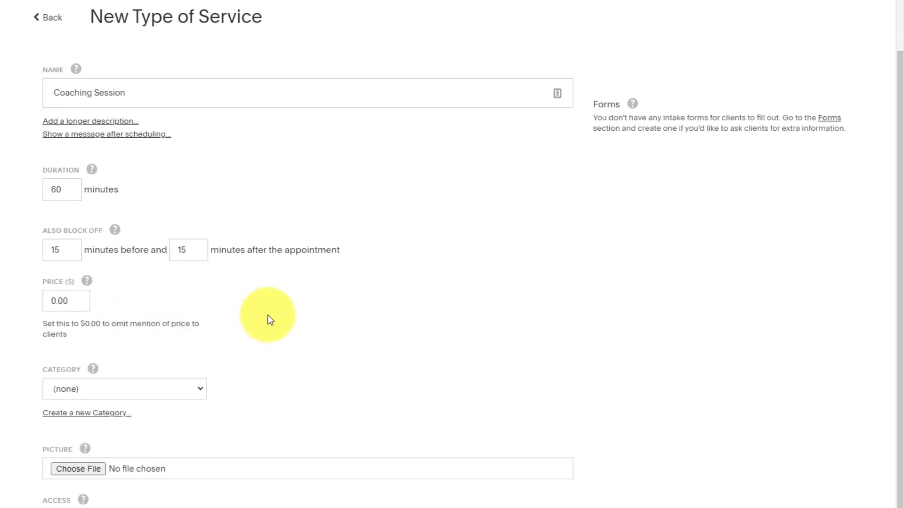
scroll(269, 315, down, 1)
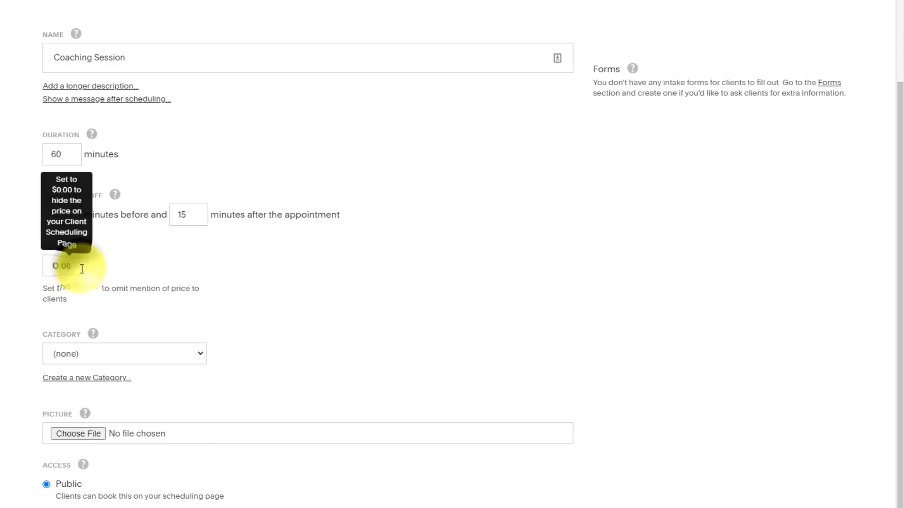
drag(82, 268, 23, 272)
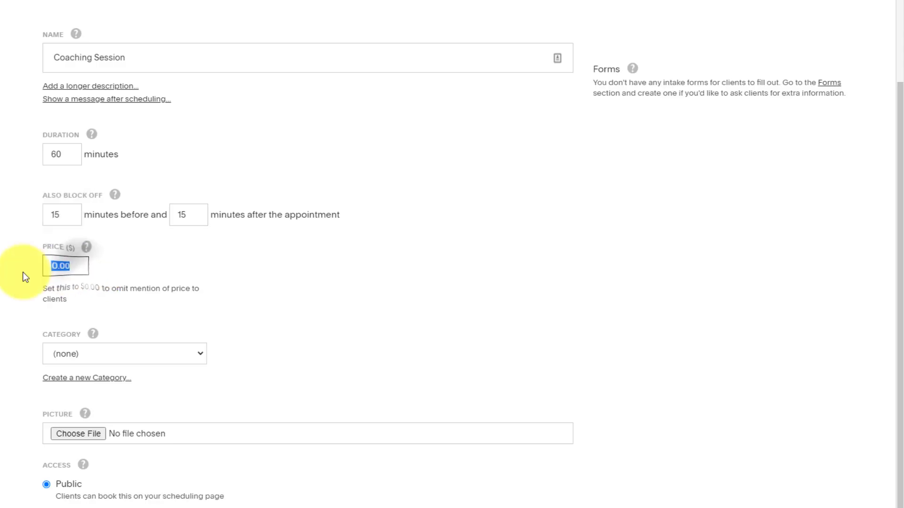
text(195)
click(126, 267)
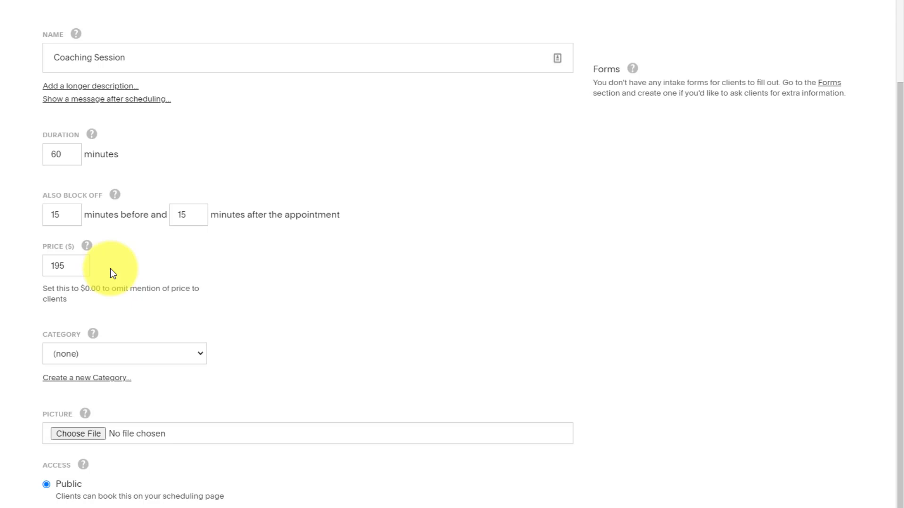
click(79, 271)
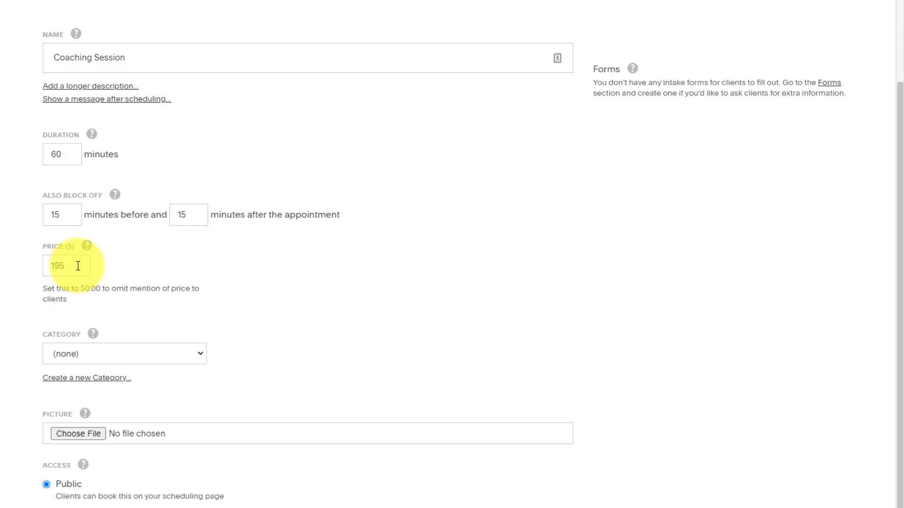
drag(78, 266, 22, 270)
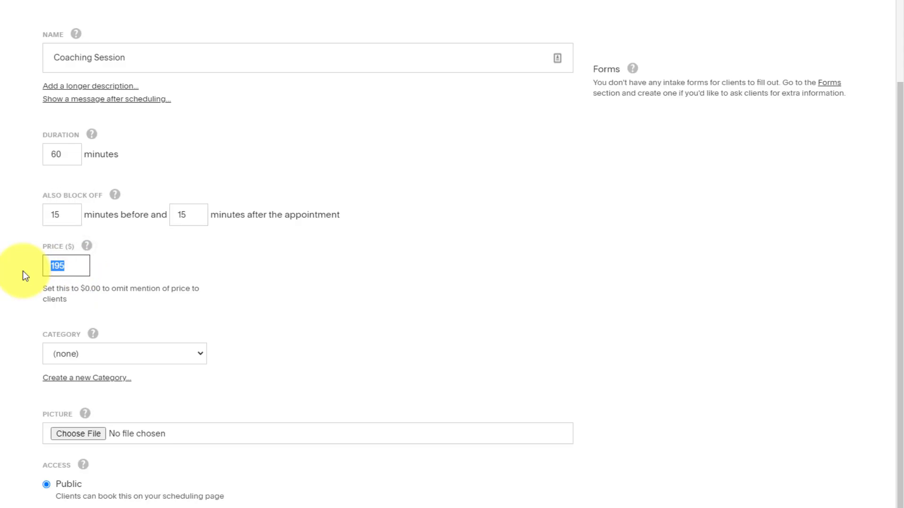
text(0)
click(16, 264)
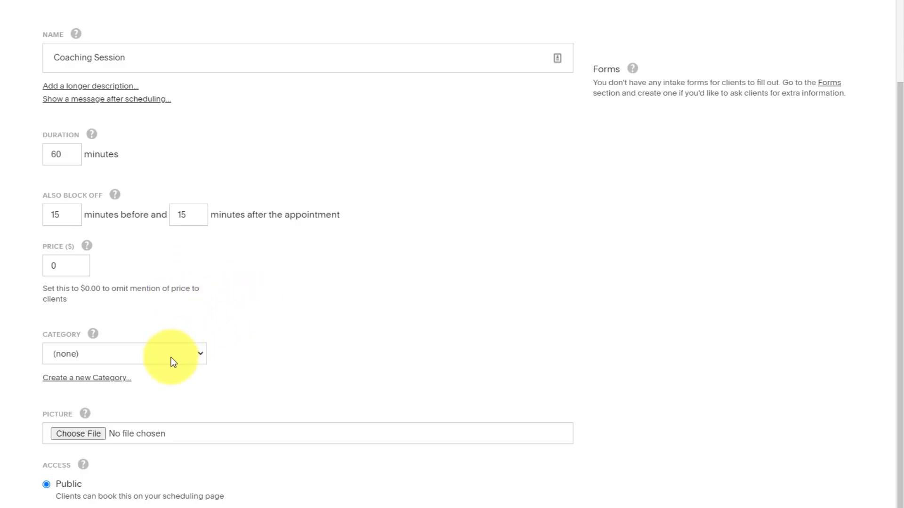
click(202, 358)
Step: Leave the Coaching Session's category set to (none)
click(153, 379)
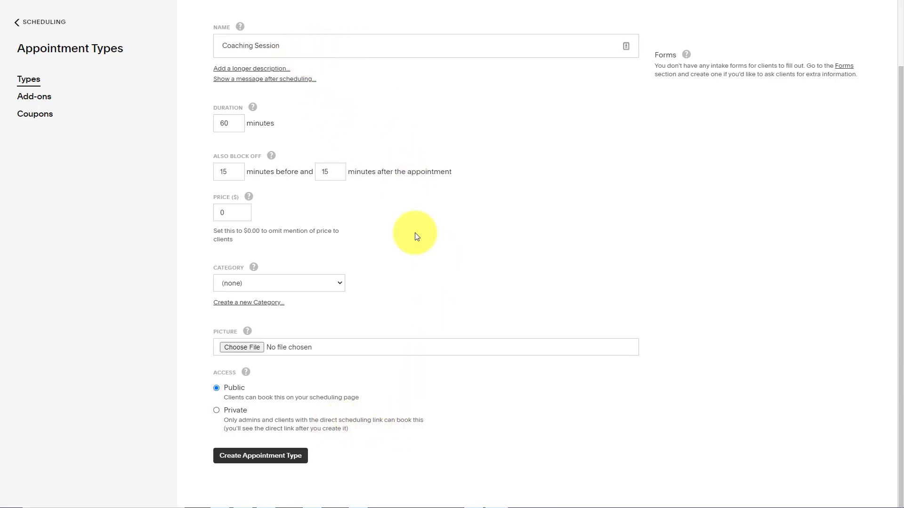
Step: Save the Coaching Session appointment type and copy its direct scheduling link
click(243, 463)
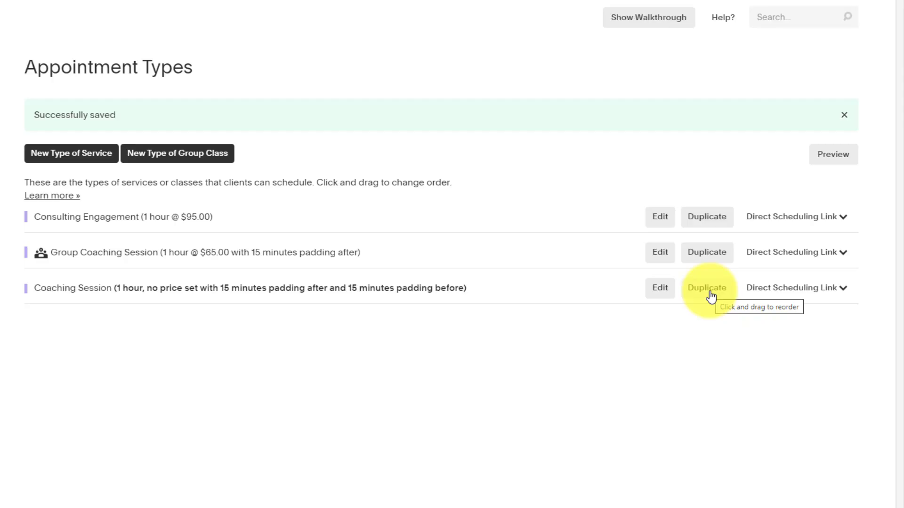
click(842, 290)
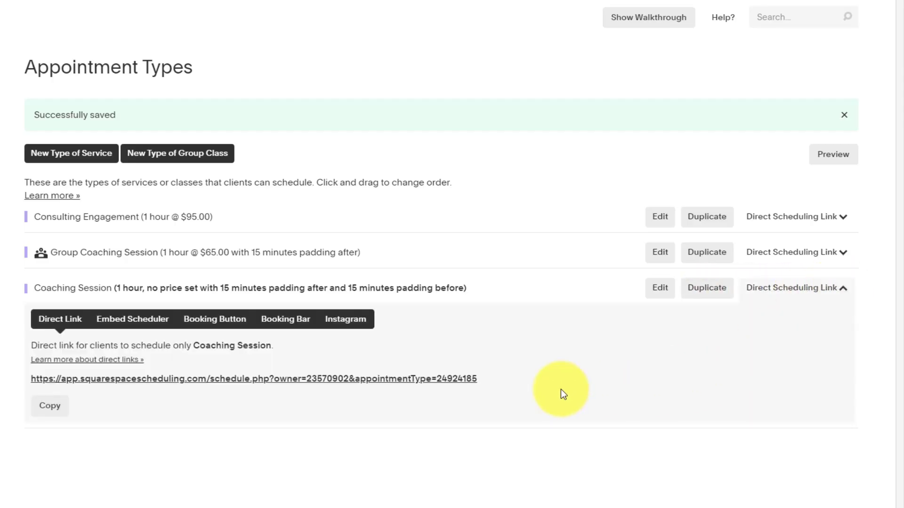
click(49, 410)
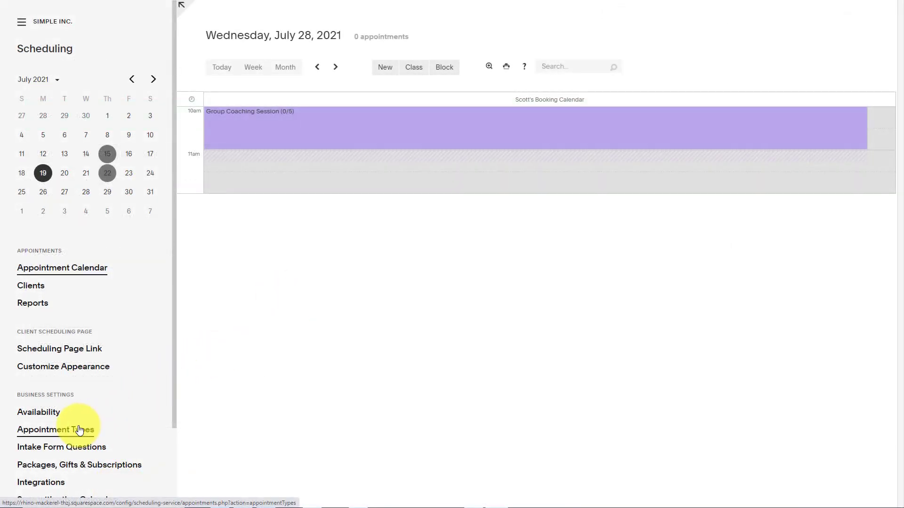
Step: Open Customize Appearance under Client Scheduling Page in the sidebar
click(62, 372)
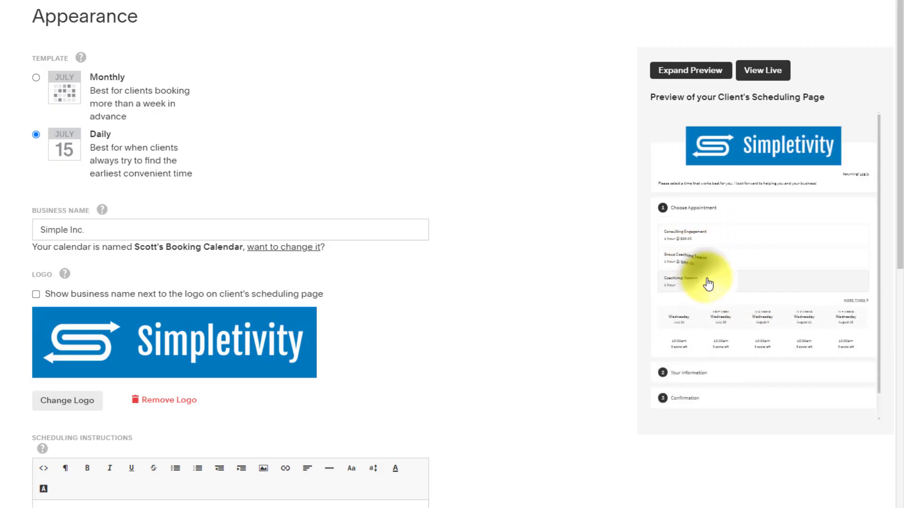
Step: Use the Monthly template and preview Coaching Session's July 2021 calendar with July 29 times
click(709, 282)
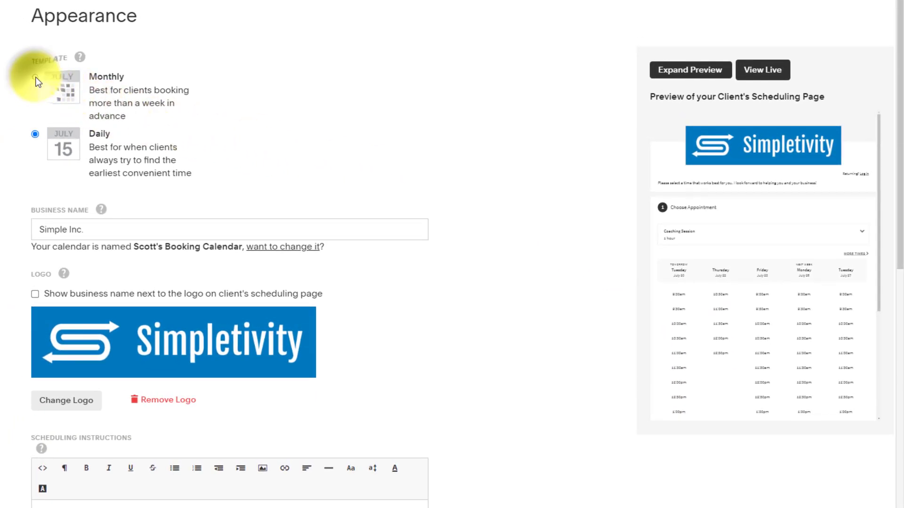
click(35, 77)
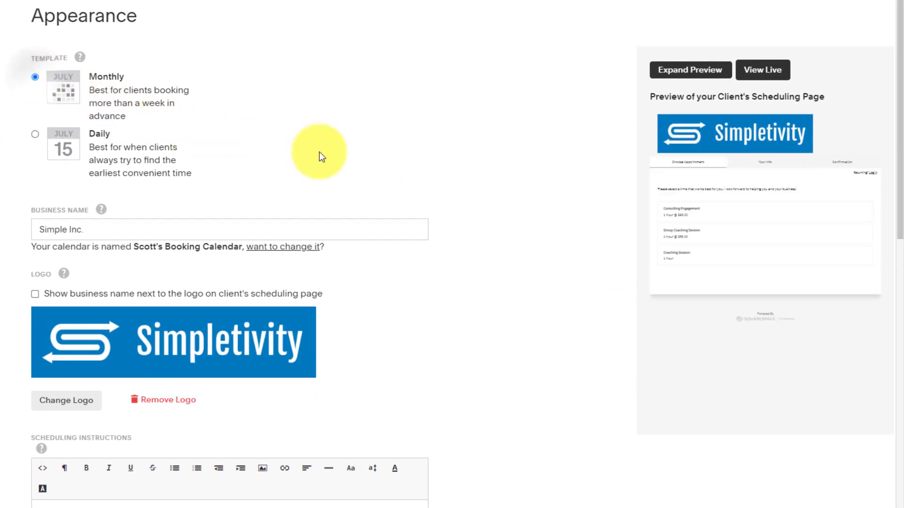
click(677, 257)
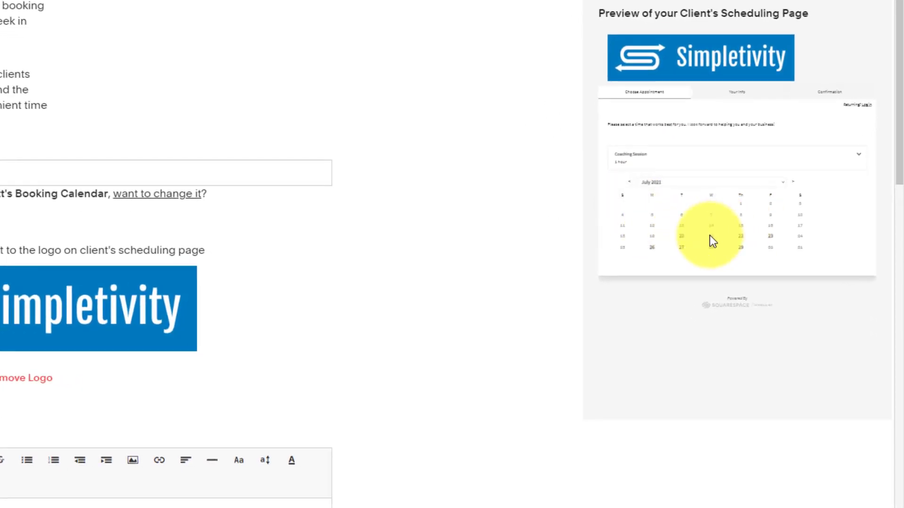
click(740, 248)
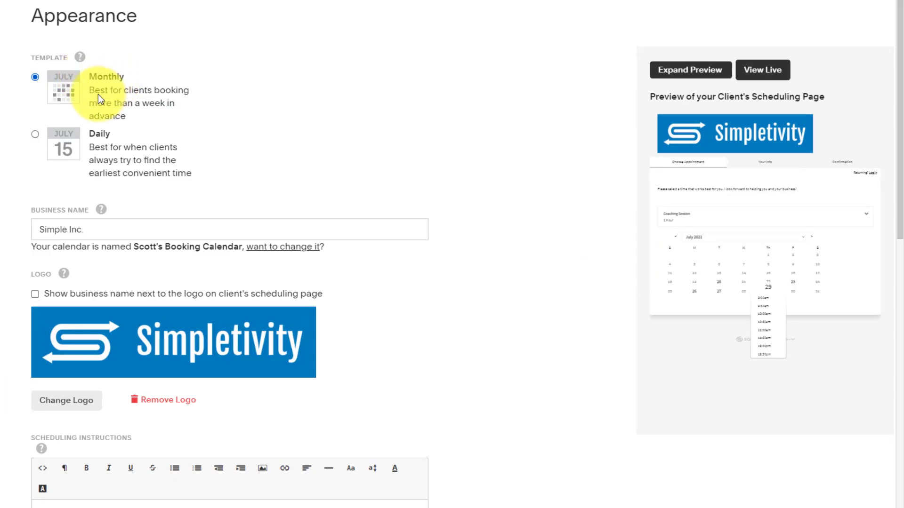
Step: Select the Daily template and review the remaining appearance settings further down
click(35, 135)
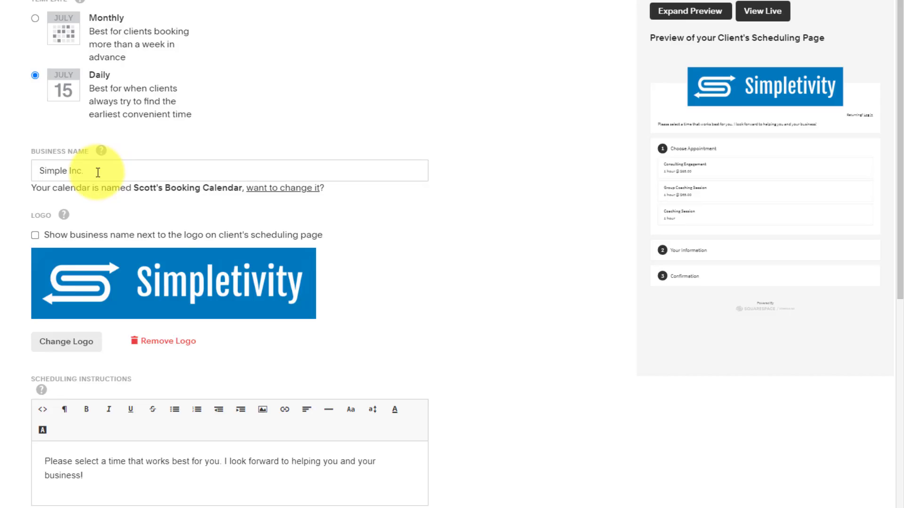
scroll(198, 198, down, 3)
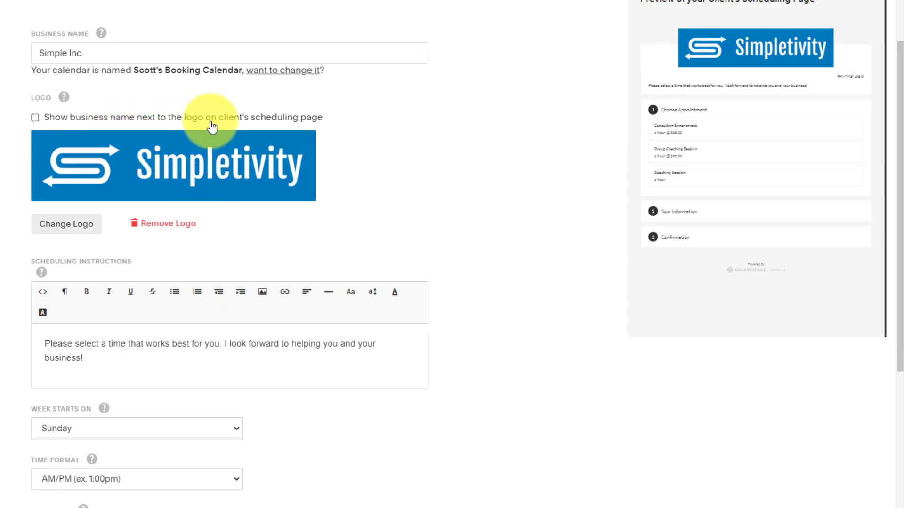
scroll(244, 172, down, 1)
scroll(244, 176, down, 3)
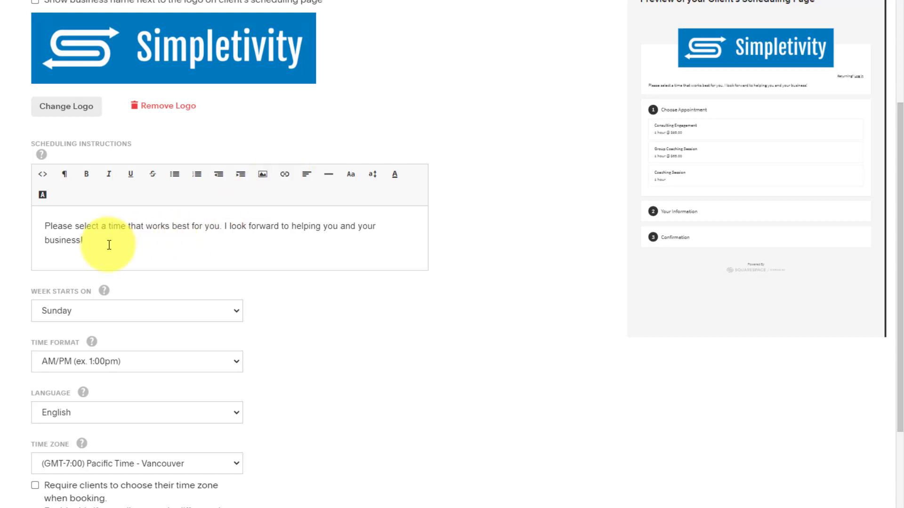
scroll(110, 241, down, 1)
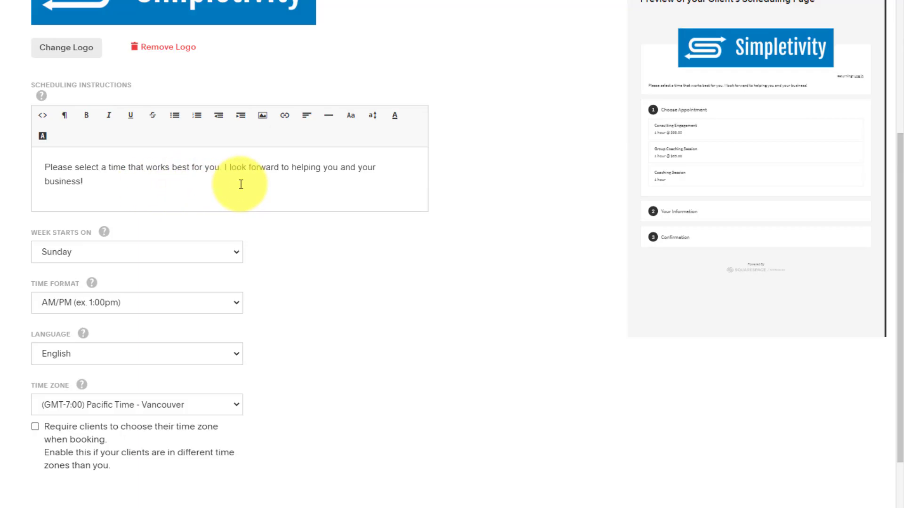
scroll(240, 184, down, 1)
scroll(299, 200, down, 1)
Step: Keep a Sunday week start and AM/PM time format, then save the appearance settings
scroll(299, 201, down, 2)
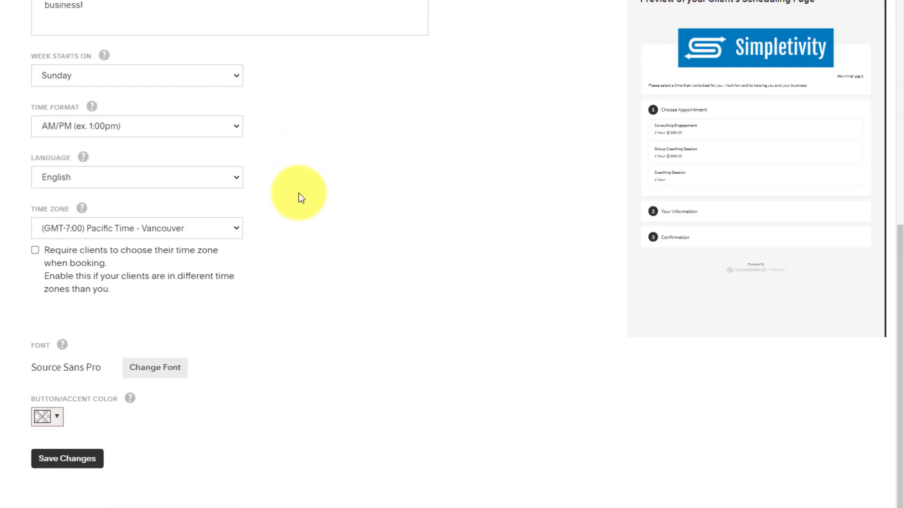
click(150, 75)
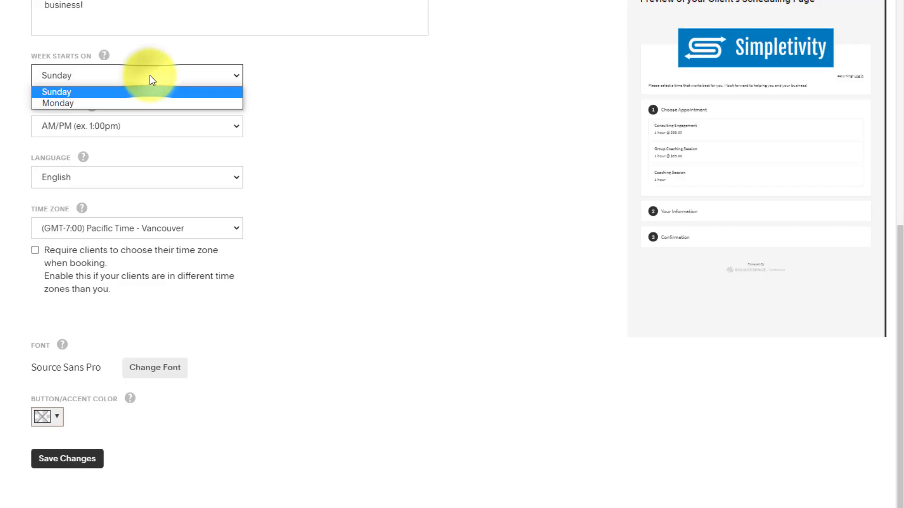
click(137, 92)
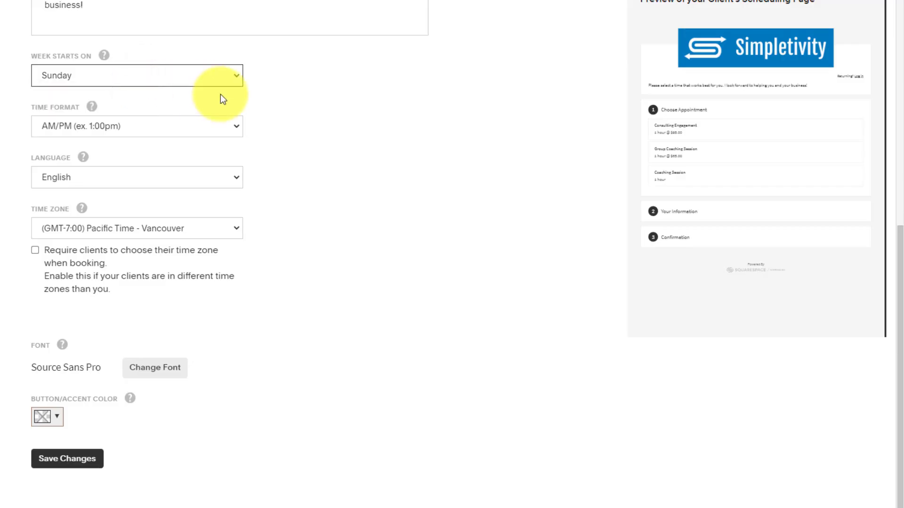
click(176, 131)
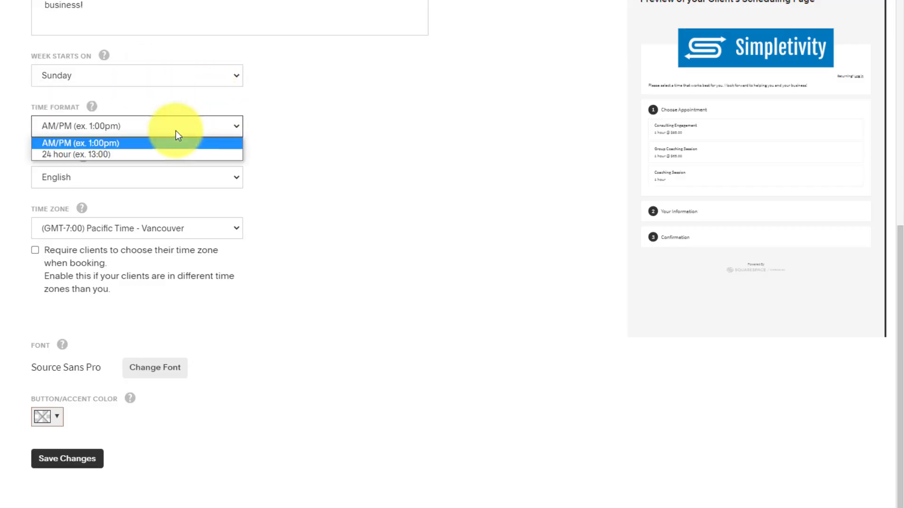
click(149, 146)
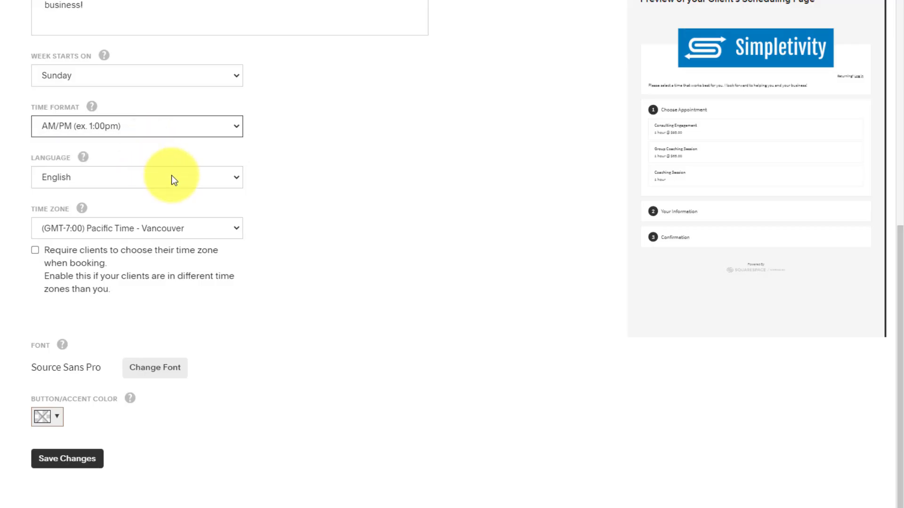
scroll(163, 174, down, 1)
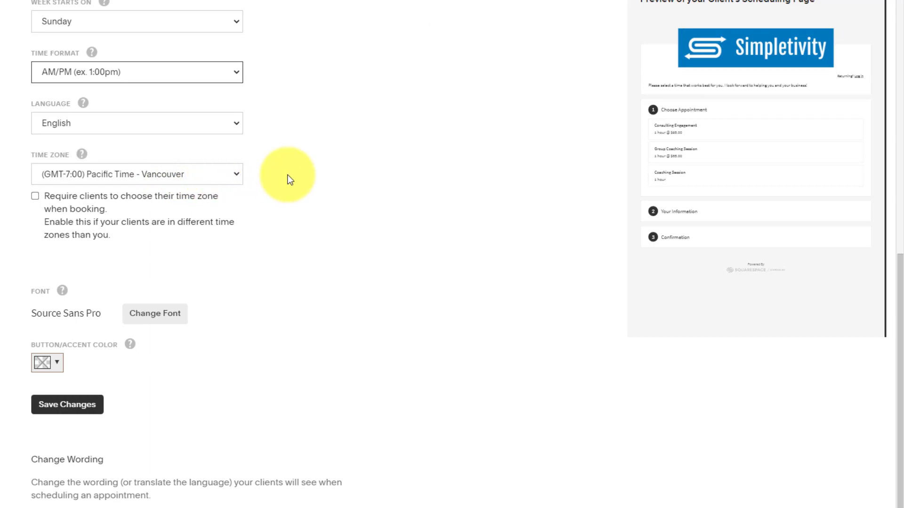
click(65, 410)
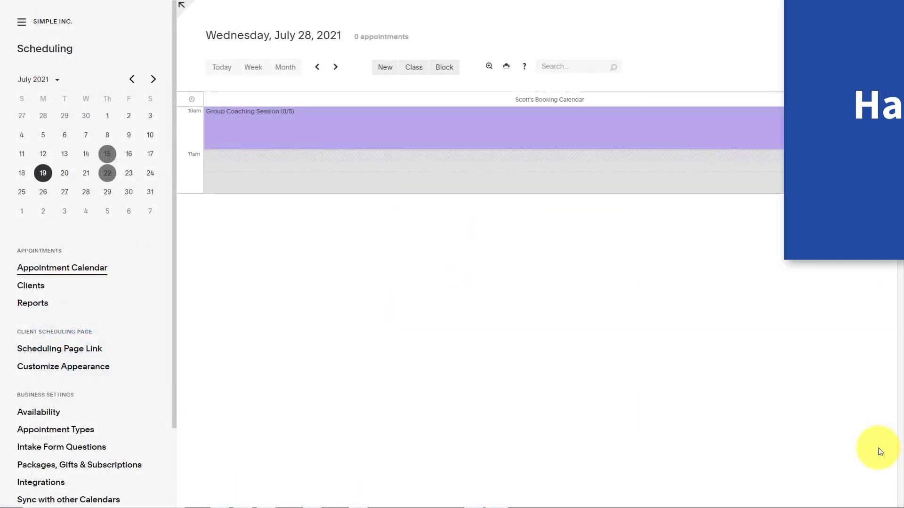